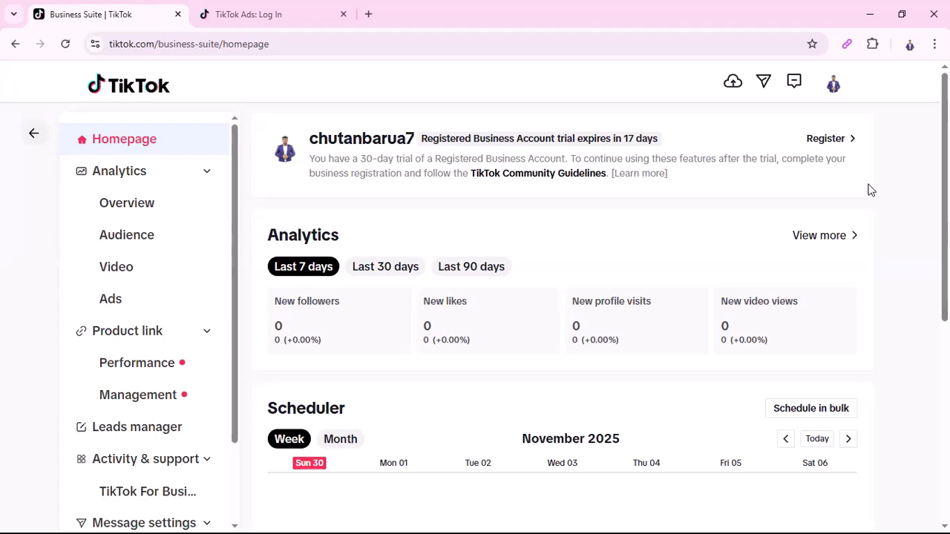
Step: Search Google for youtube in a new browser tab and open the YouTube site
{"action": "left_click", "coordinate": [368, 14]}
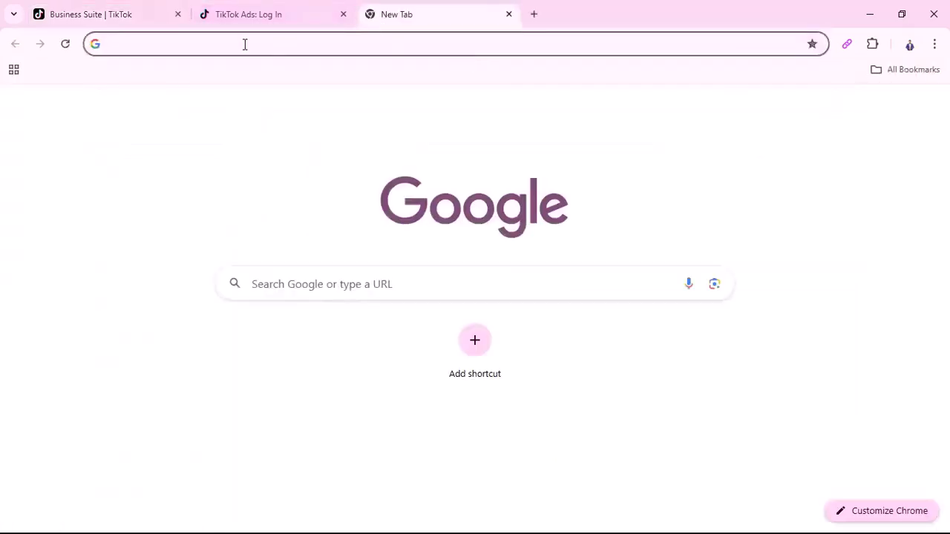
{"action": "left_click", "coordinate": [244, 42]}
{"action": "type", "text": "youtube&oq=&gs_lcrp=EgZjaHJvbWUqDwgBEC4YJxjqAhiABBiKBTIPCAAQIxg..."}
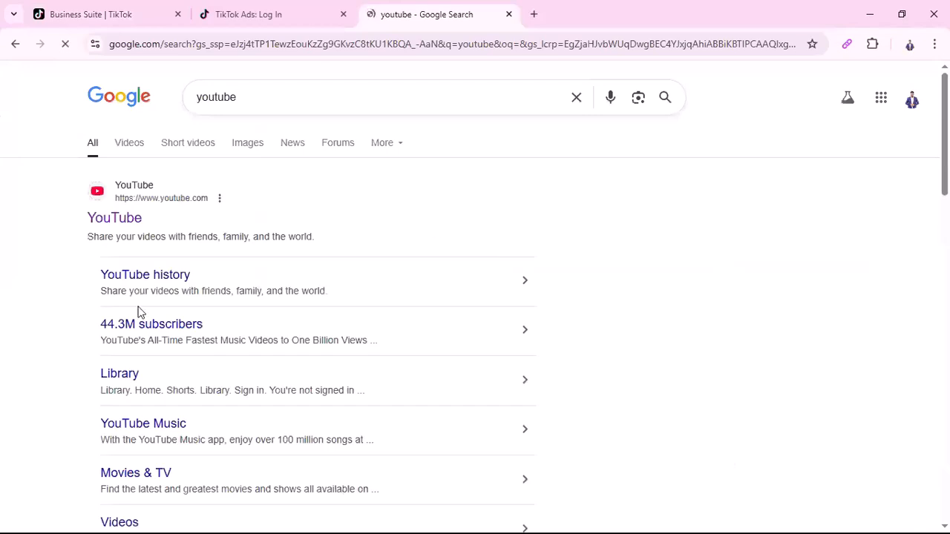
{"action": "left_click", "coordinate": [106, 220]}
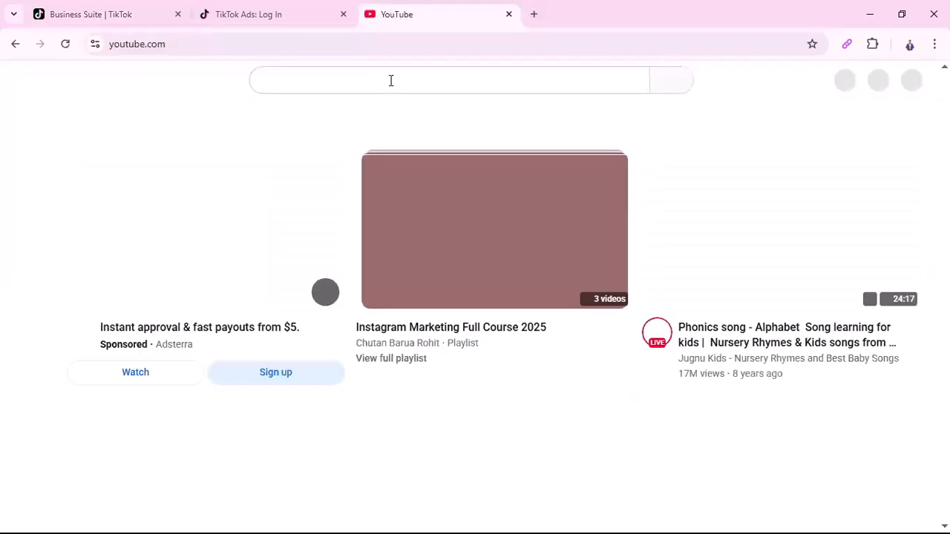
Step: Find the instructor's YouTube channel from the search suggestions and browse its created playlists
{"action": "left_click", "coordinate": [384, 79]}
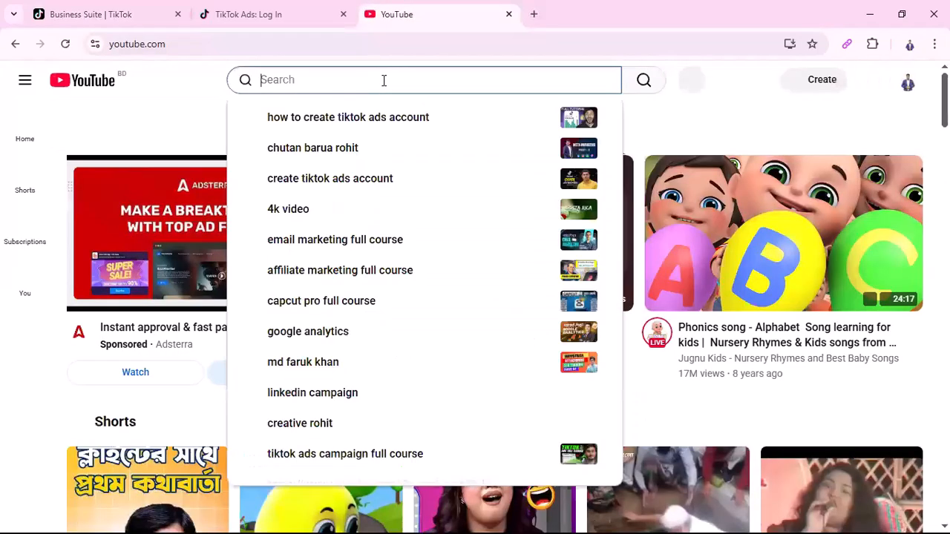
{"action": "left_click", "coordinate": [312, 148]}
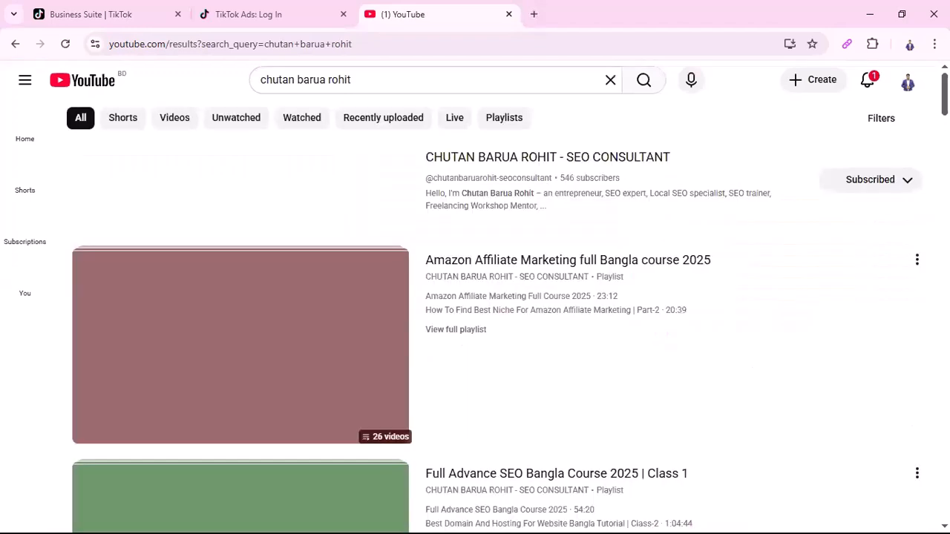
{"action": "left_click", "coordinate": [472, 158]}
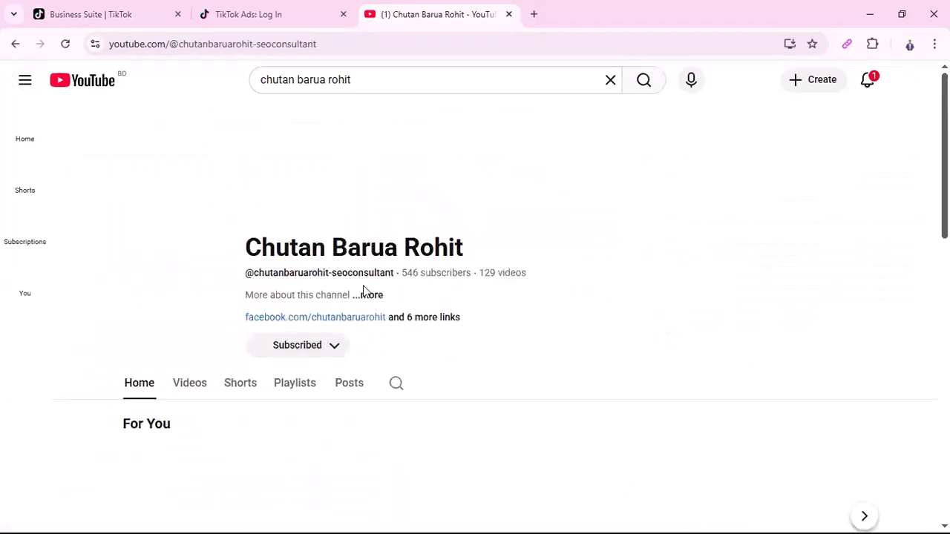
{"action": "left_click", "coordinate": [294, 384]}
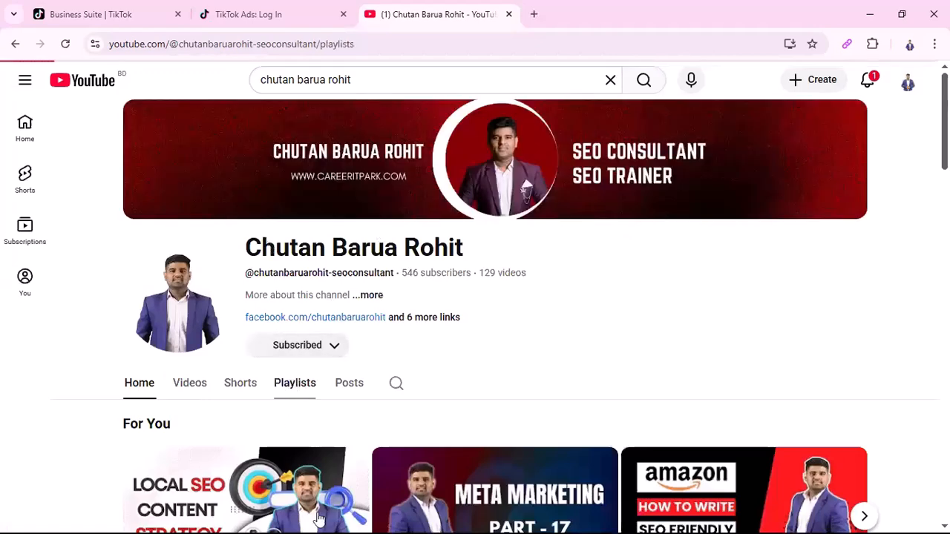
{"action": "scroll", "coordinate": [621, 423], "scroll_direction": "down", "scroll_amount": 3}
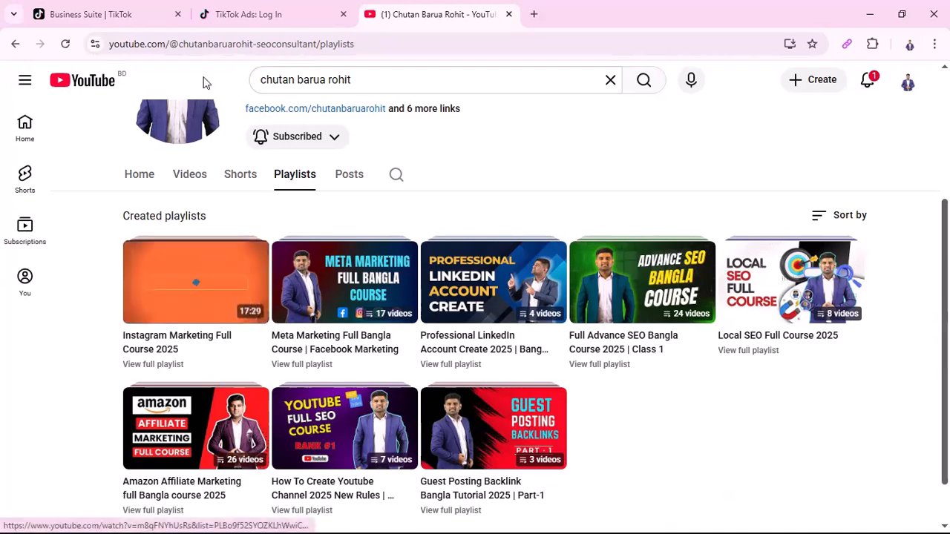
Step: Review the TikTok Business Suite homepage and the TikTok for Business account selection page
{"action": "left_click", "coordinate": [241, 12]}
{"action": "left_click", "coordinate": [94, 10]}
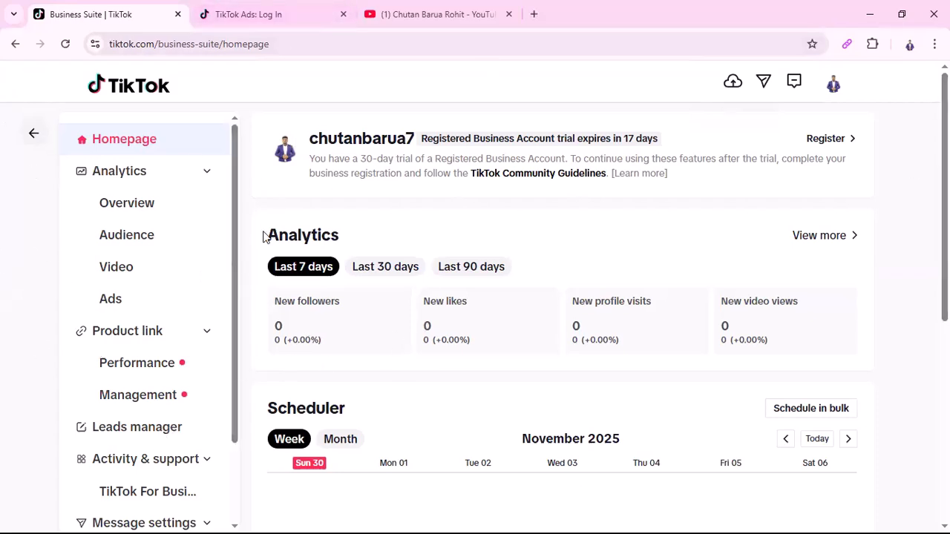
{"action": "left_click", "coordinate": [267, 12]}
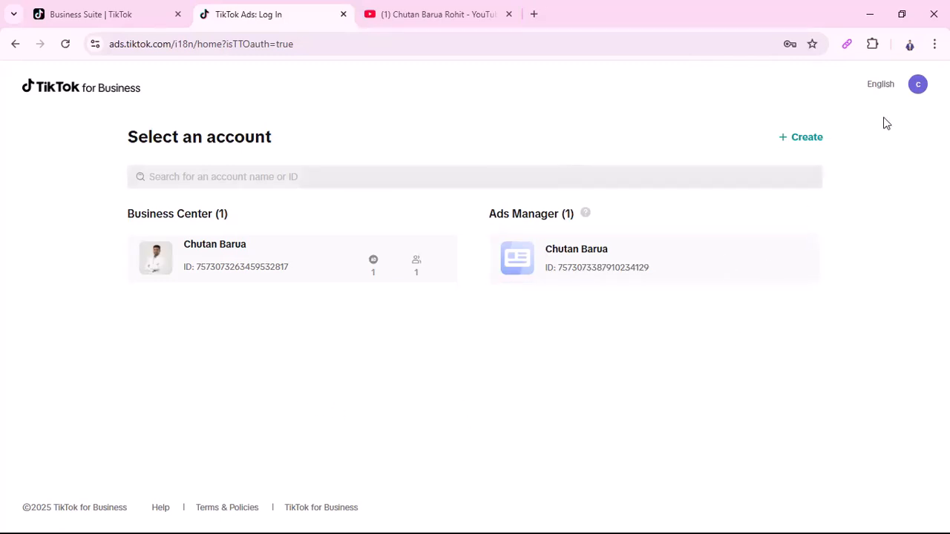
{"action": "left_click", "coordinate": [124, 21]}
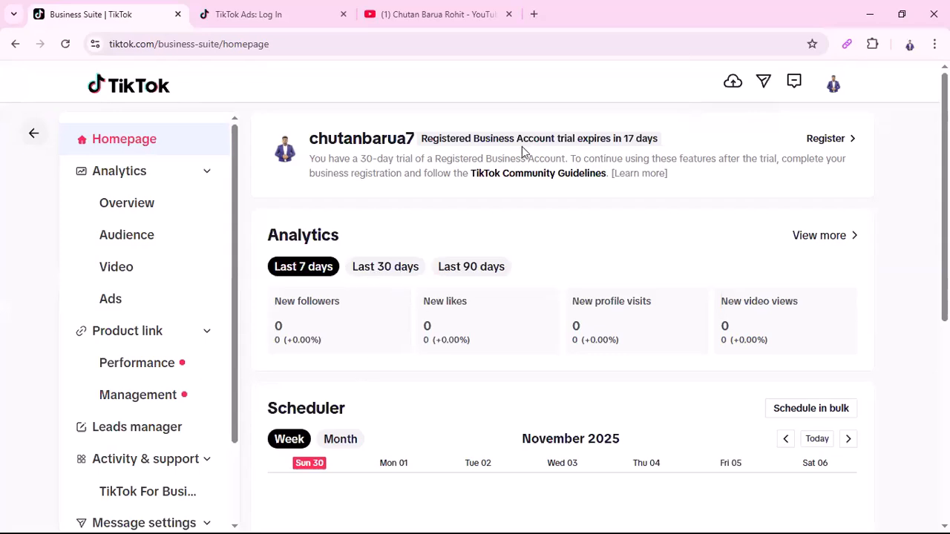
Step: Switch to the other browser window and look over the TikTok profile's videos and navigation options
{"action": "left_click", "coordinate": [869, 15]}
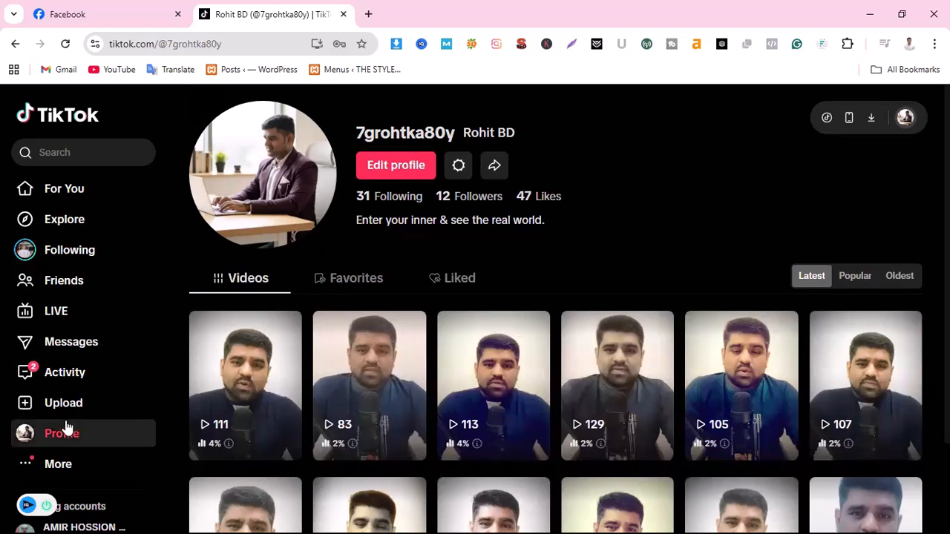
{"action": "scroll", "coordinate": [54, 419], "scroll_direction": "down", "scroll_amount": 1}
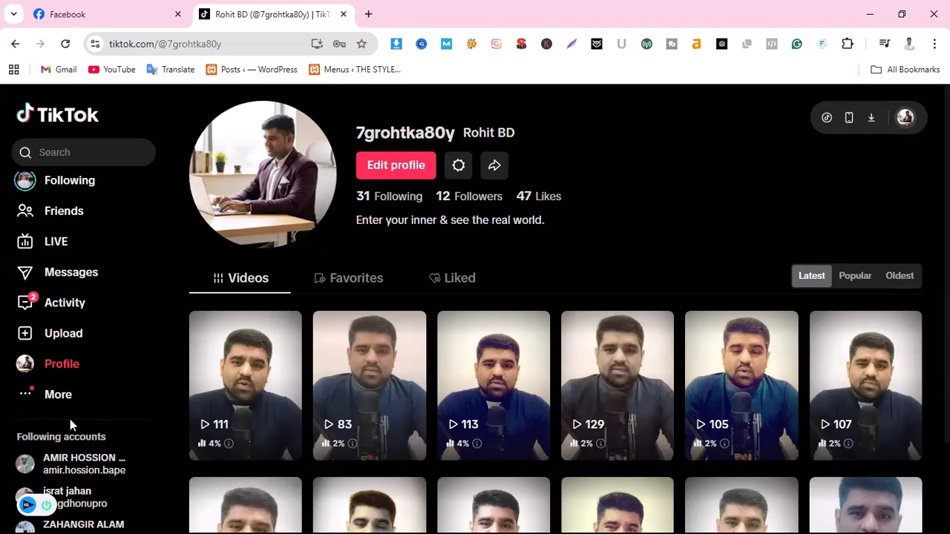
{"action": "scroll", "coordinate": [112, 371], "scroll_direction": "up", "scroll_amount": 1}
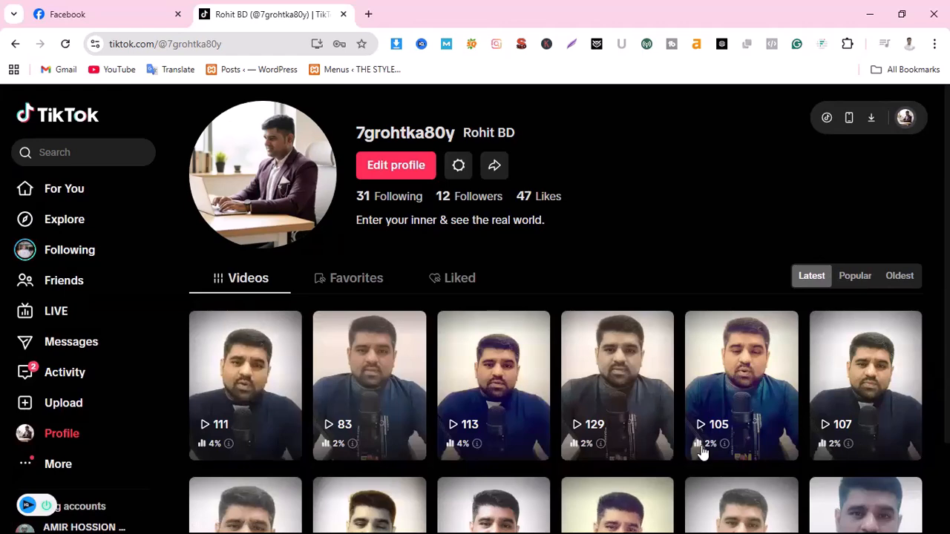
{"action": "scroll", "coordinate": [914, 334], "scroll_direction": "down", "scroll_amount": 2}
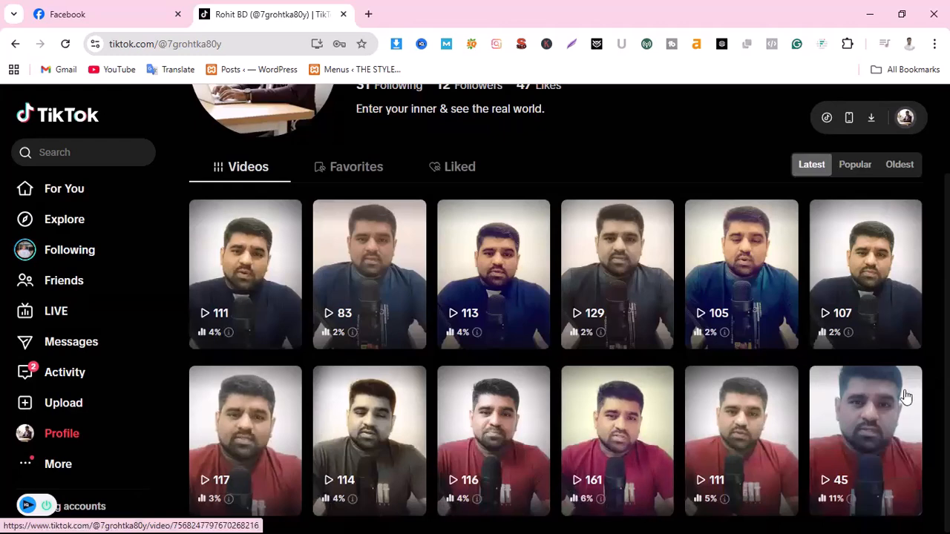
{"action": "scroll", "coordinate": [865, 286], "scroll_direction": "up", "scroll_amount": 2}
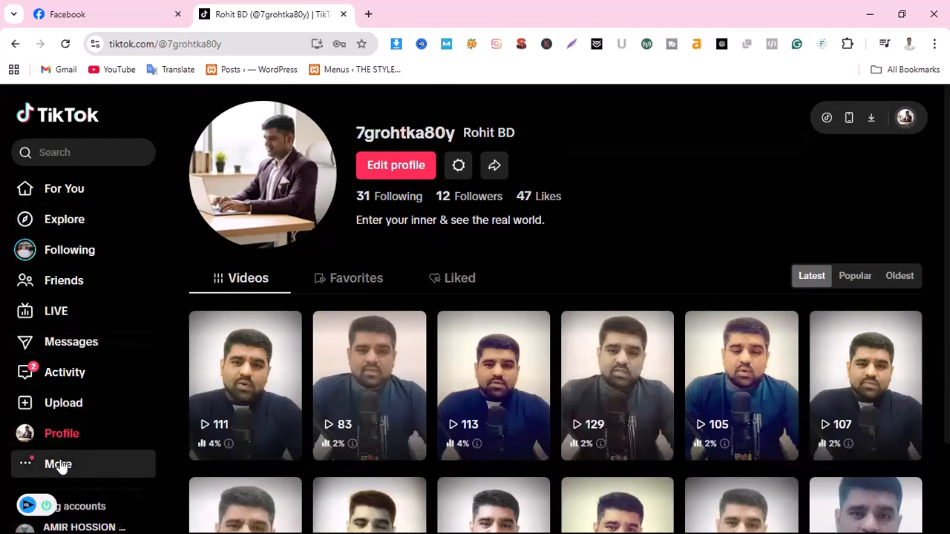
{"action": "scroll", "coordinate": [59, 464], "scroll_direction": "down", "scroll_amount": 3}
{"action": "scroll", "coordinate": [38, 322], "scroll_direction": "up", "scroll_amount": 3}
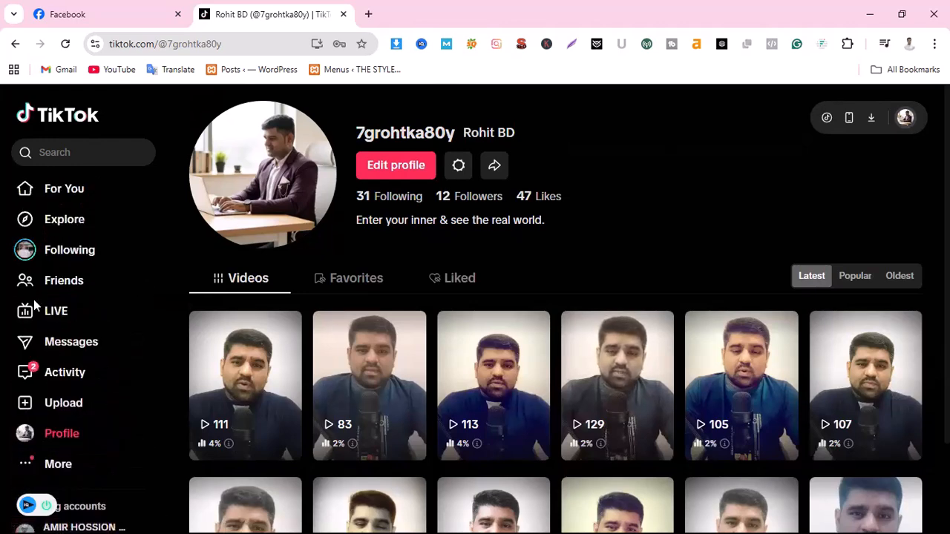
Step: Open Business Suite for the TikTok profile and look through its homepage and available sections
{"action": "left_click", "coordinate": [59, 463]}
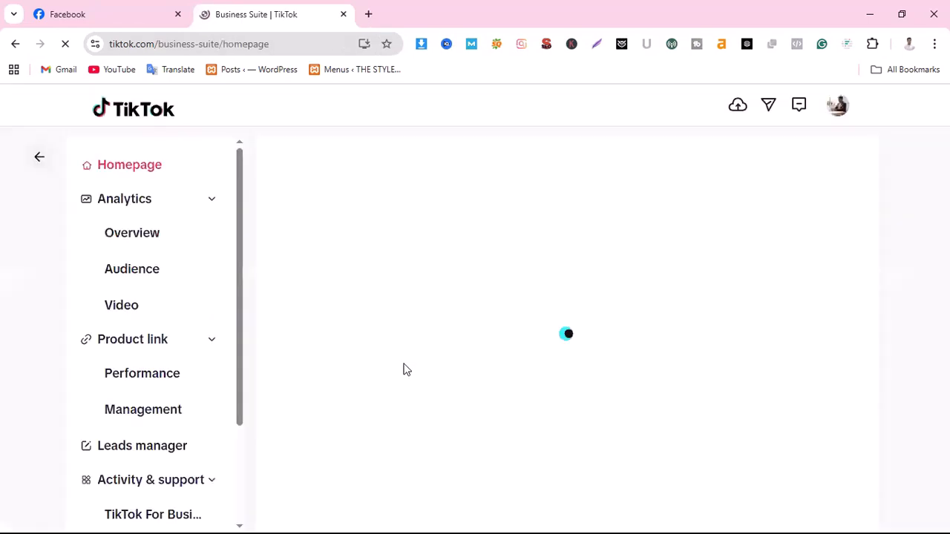
{"action": "scroll", "coordinate": [252, 362], "scroll_direction": "down", "scroll_amount": 5}
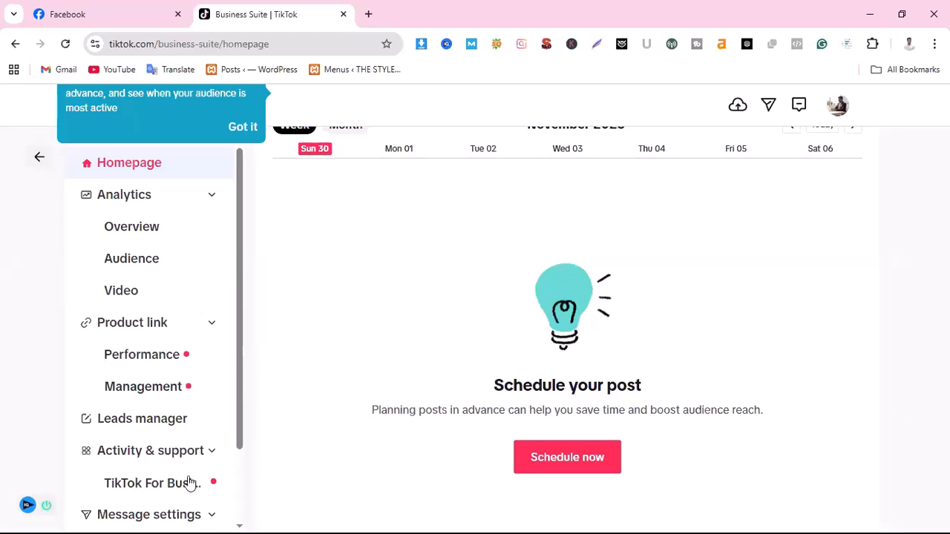
{"action": "scroll", "coordinate": [169, 267], "scroll_direction": "down", "scroll_amount": 1}
{"action": "scroll", "coordinate": [167, 319], "scroll_direction": "up", "scroll_amount": 1}
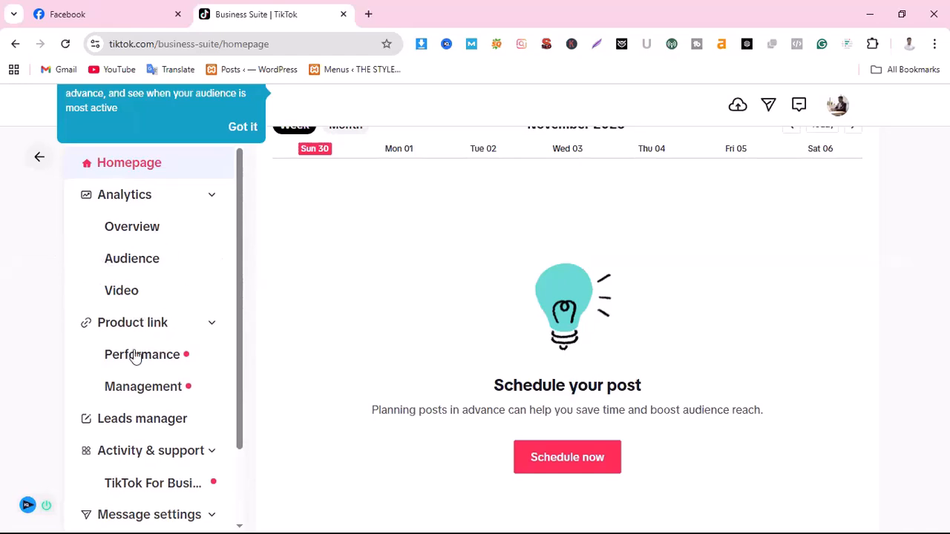
{"action": "scroll", "coordinate": [190, 406], "scroll_direction": "down", "scroll_amount": 1}
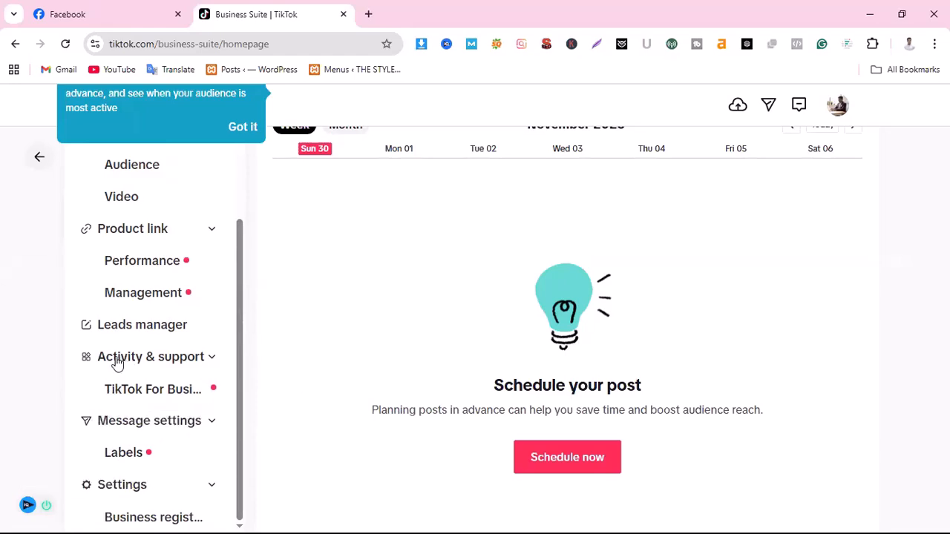
Step: Collapse and re-expand the Activity & support section, and open its TikTok For Business page
{"action": "left_click", "coordinate": [213, 364]}
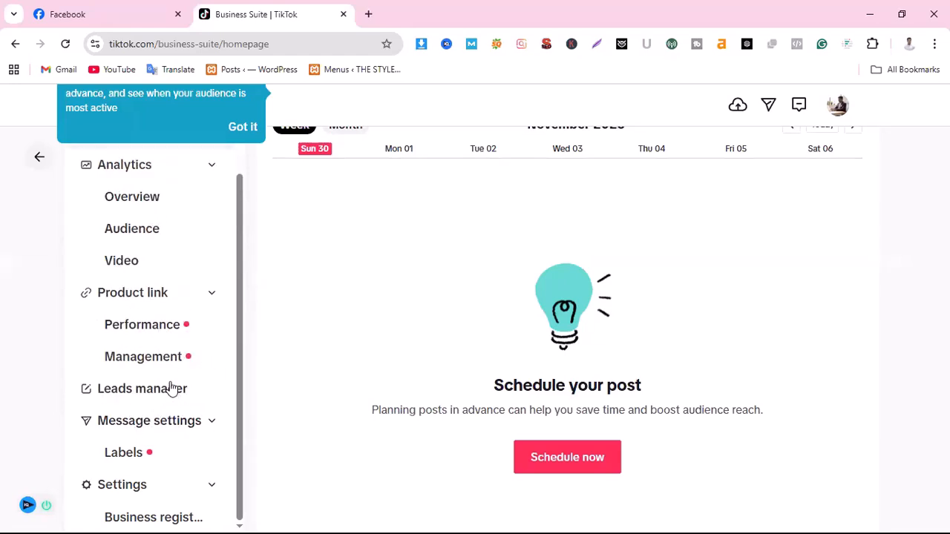
{"action": "scroll", "coordinate": [174, 378], "scroll_direction": "up", "scroll_amount": 1}
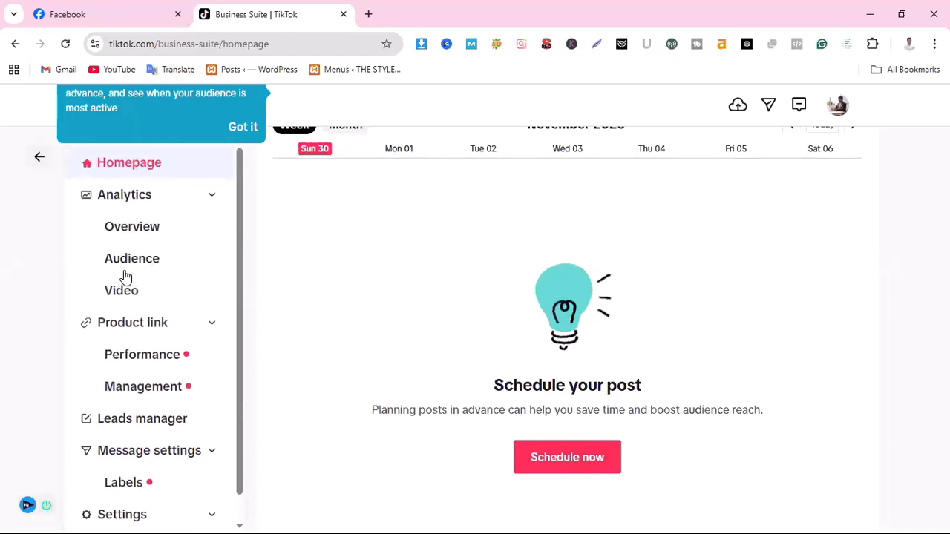
{"action": "scroll", "coordinate": [127, 384], "scroll_direction": "down", "scroll_amount": 1}
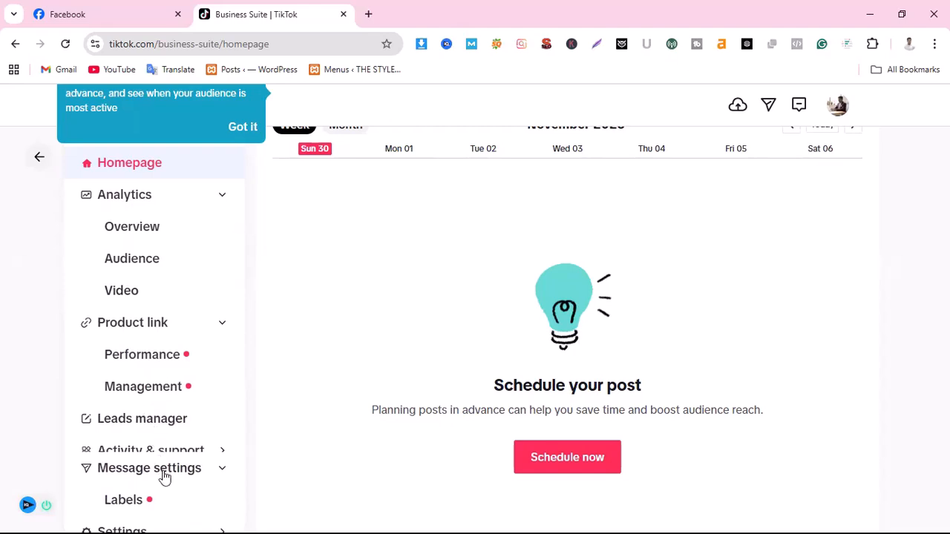
{"action": "left_click", "coordinate": [217, 454]}
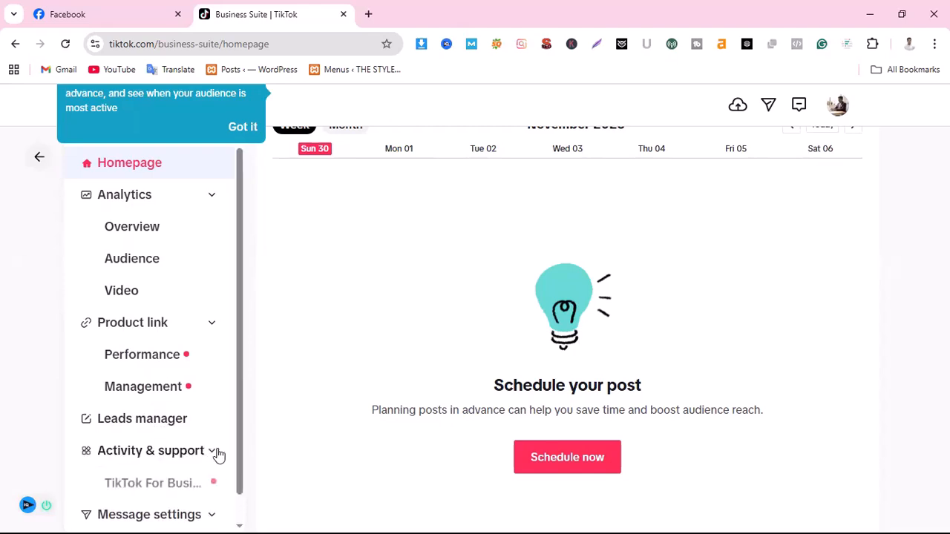
{"action": "scroll", "coordinate": [210, 454], "scroll_direction": "down", "scroll_amount": 1}
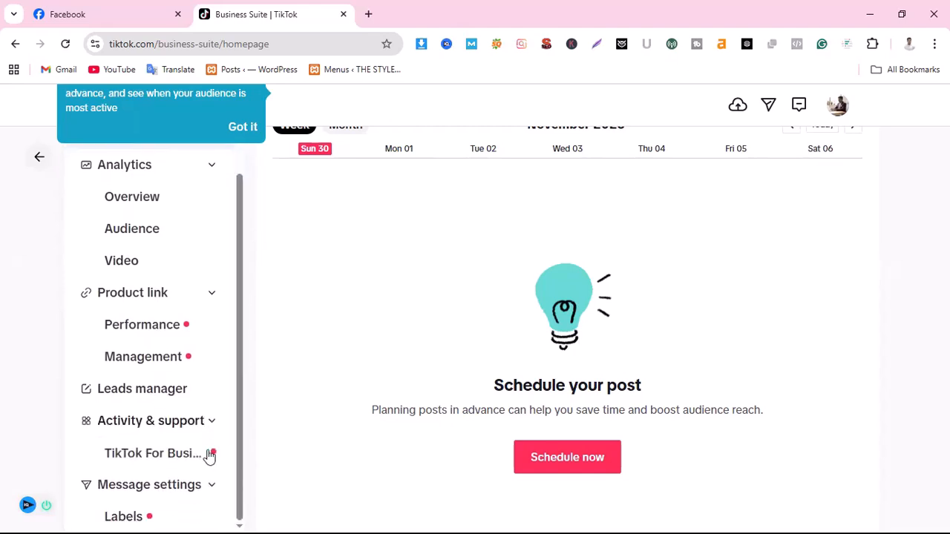
{"action": "left_click", "coordinate": [138, 454]}
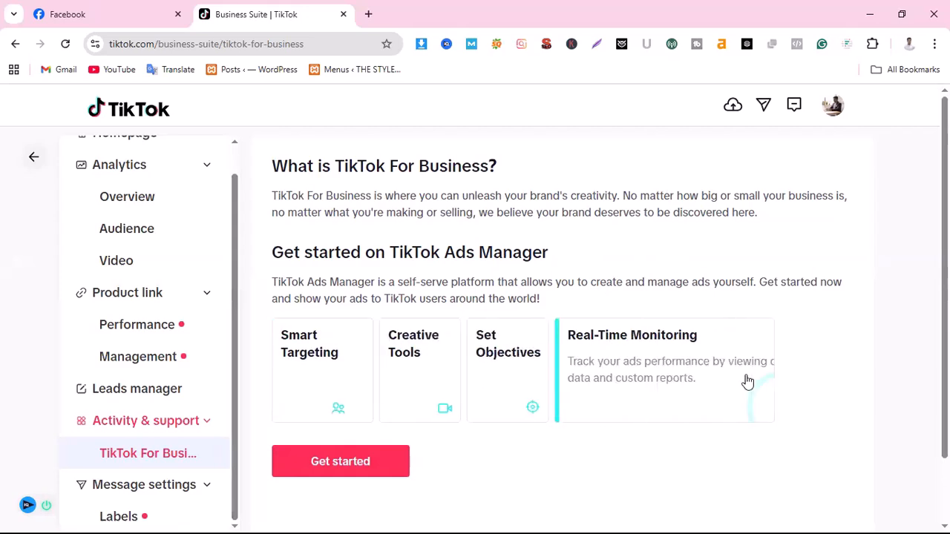
Step: Get started with TikTok Ads Manager and disable the SEObar for this domain on the signup page
{"action": "left_click", "coordinate": [346, 469]}
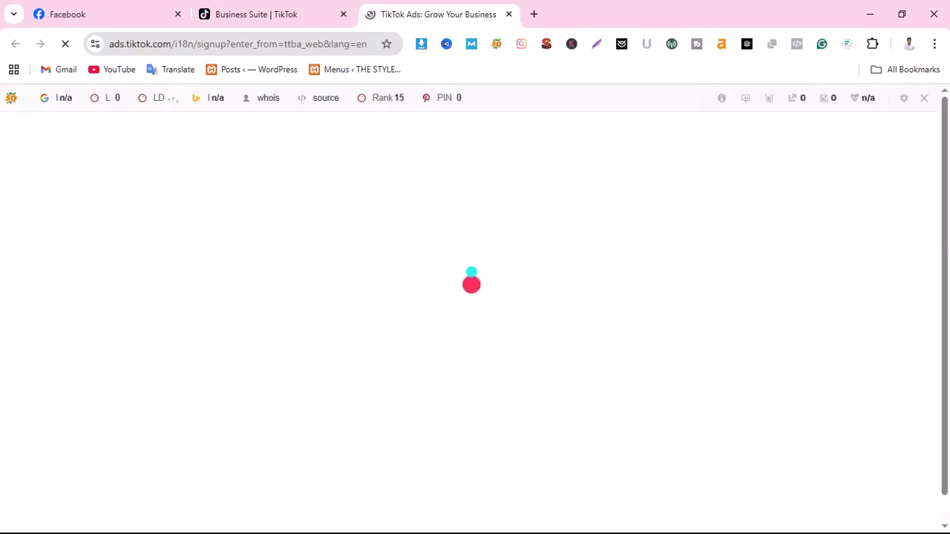
{"action": "left_click", "coordinate": [924, 99]}
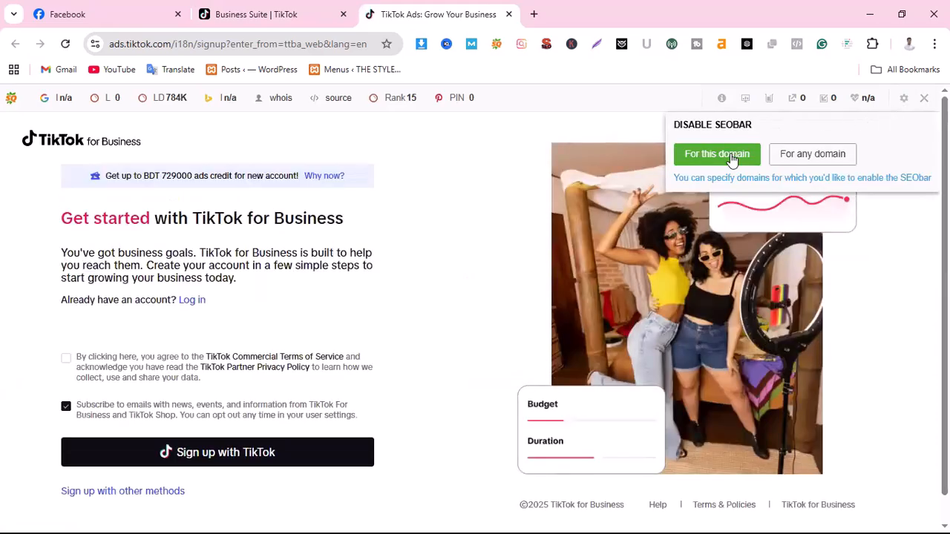
{"action": "left_click", "coordinate": [732, 155]}
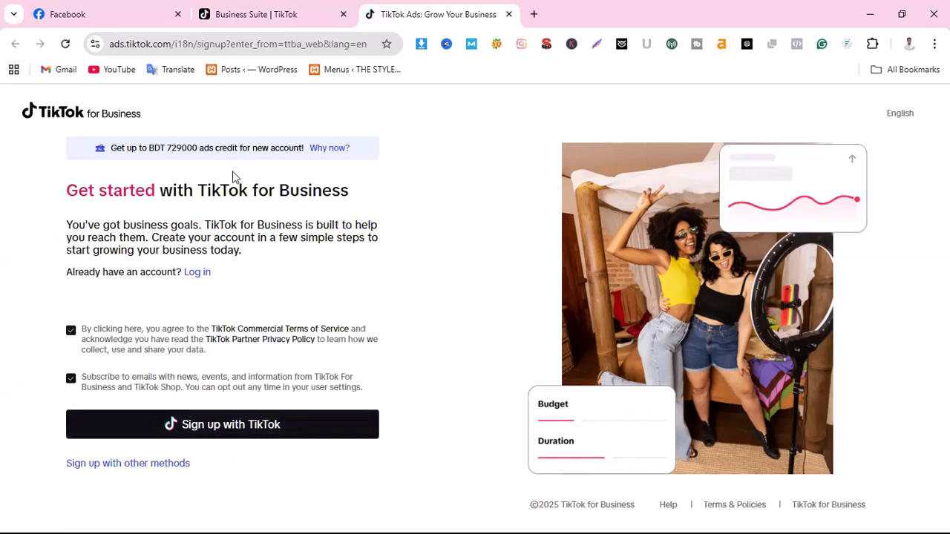
Step: Sign up with TikTok, agreeing to the commercial terms, and authorize TikTok For Business with all requested account permissions
{"action": "left_click", "coordinate": [210, 428]}
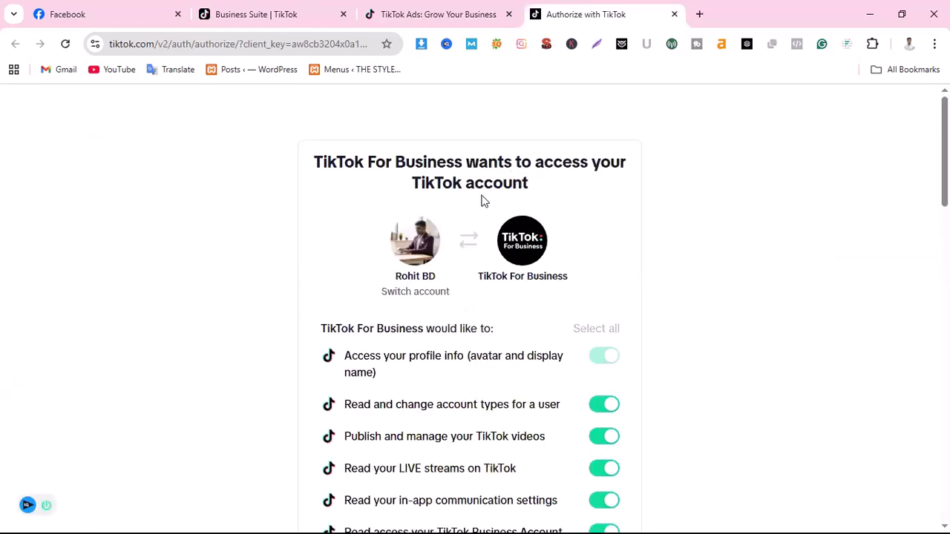
{"action": "scroll", "coordinate": [515, 333], "scroll_direction": "down", "scroll_amount": 6}
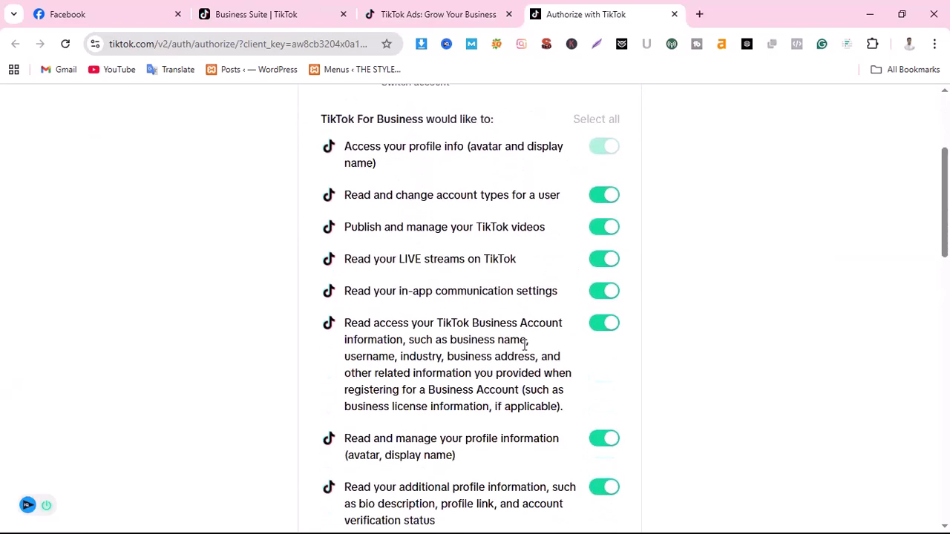
{"action": "scroll", "coordinate": [552, 171], "scroll_direction": "down", "scroll_amount": 10}
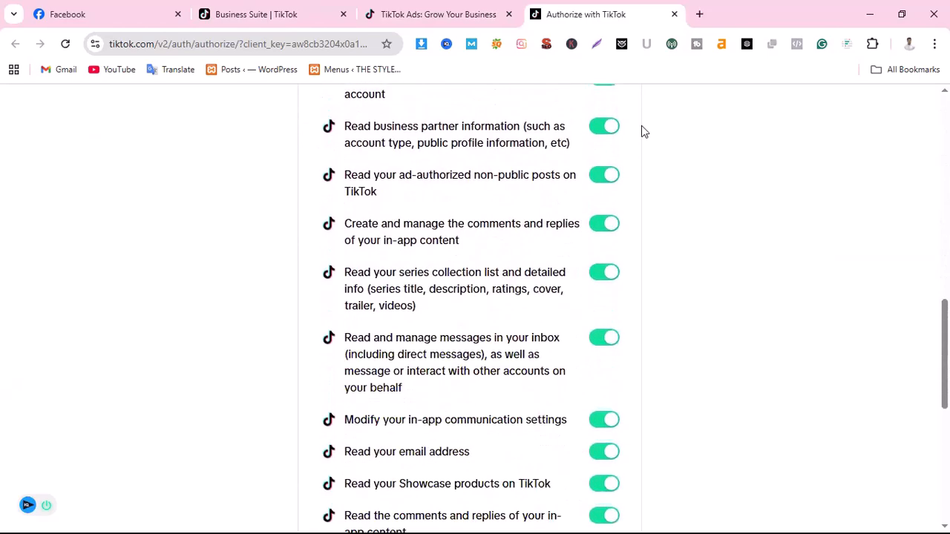
{"action": "scroll", "coordinate": [561, 351], "scroll_direction": "down", "scroll_amount": 3}
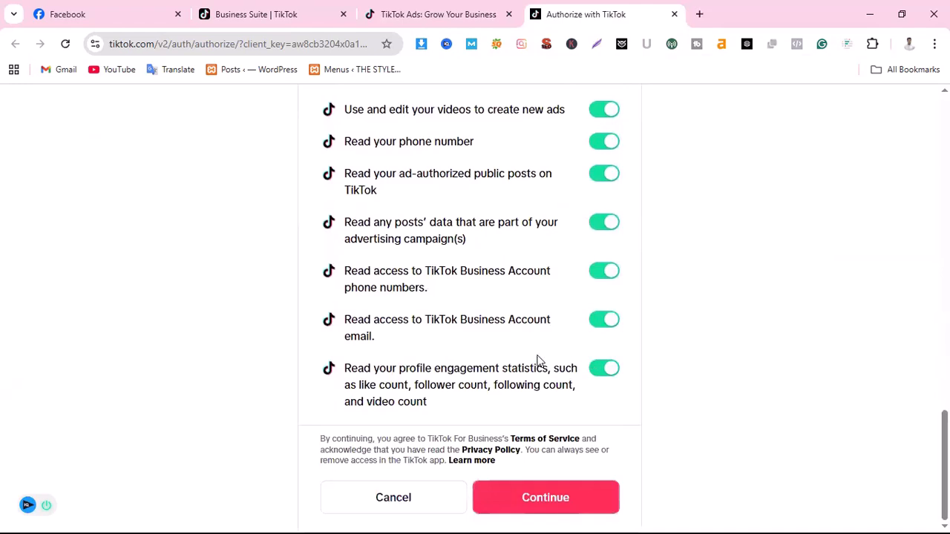
{"action": "left_click", "coordinate": [564, 503]}
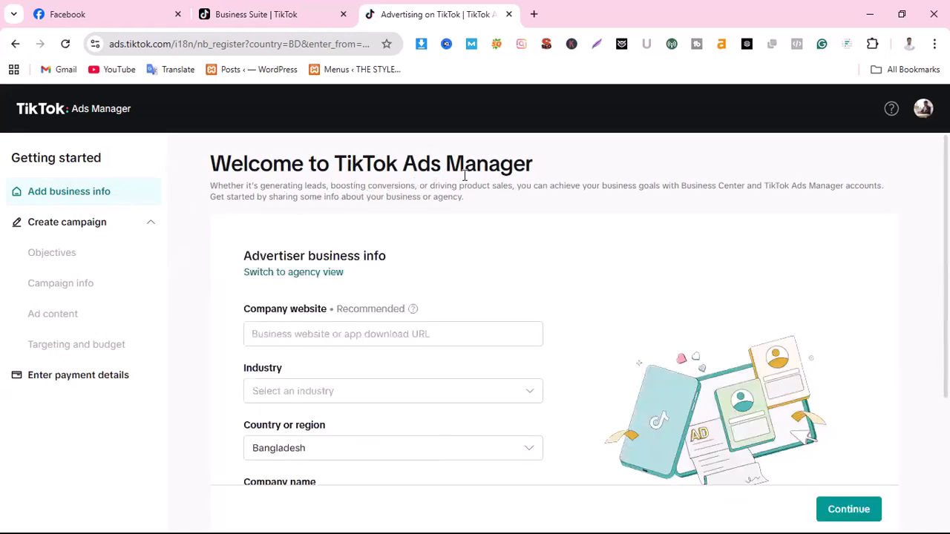
Step: Look through the advertiser business info form, from the company website field to the agreement checkboxes
{"action": "scroll", "coordinate": [566, 280], "scroll_direction": "down", "scroll_amount": 1}
{"action": "scroll", "coordinate": [567, 279], "scroll_direction": "up", "scroll_amount": 1}
{"action": "scroll", "coordinate": [554, 320], "scroll_direction": "down", "scroll_amount": 1}
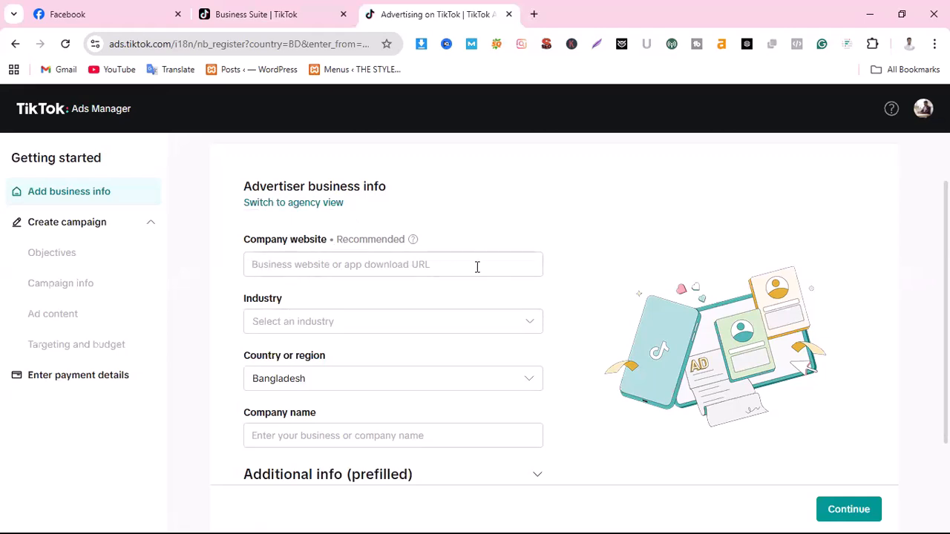
{"action": "scroll", "coordinate": [352, 376], "scroll_direction": "down", "scroll_amount": 2}
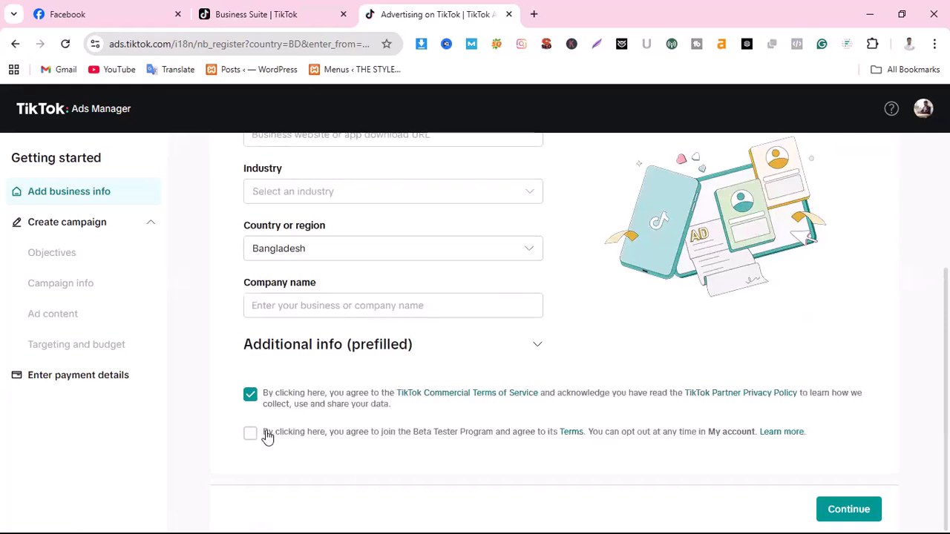
{"action": "scroll", "coordinate": [311, 367], "scroll_direction": "up", "scroll_amount": 2}
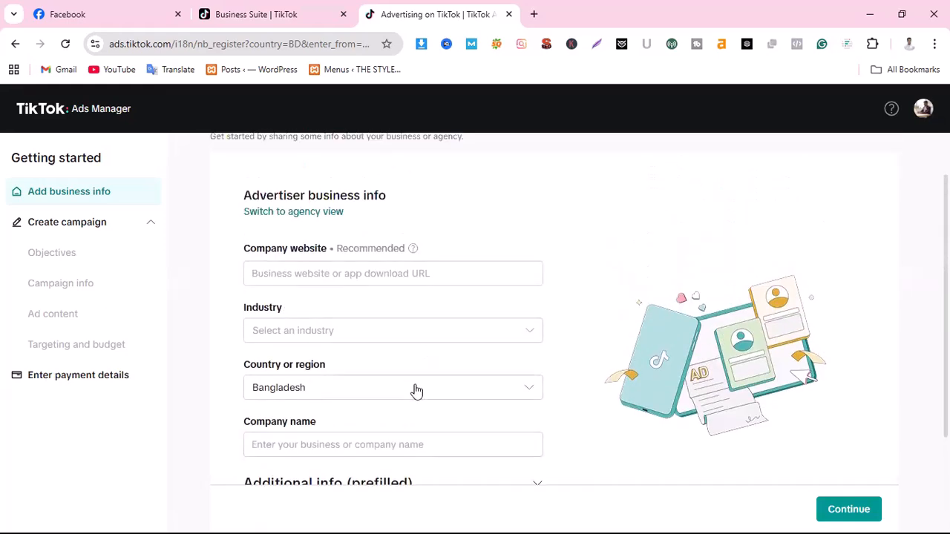
{"action": "left_click", "coordinate": [338, 279]}
{"action": "left_click", "coordinate": [467, 226]}
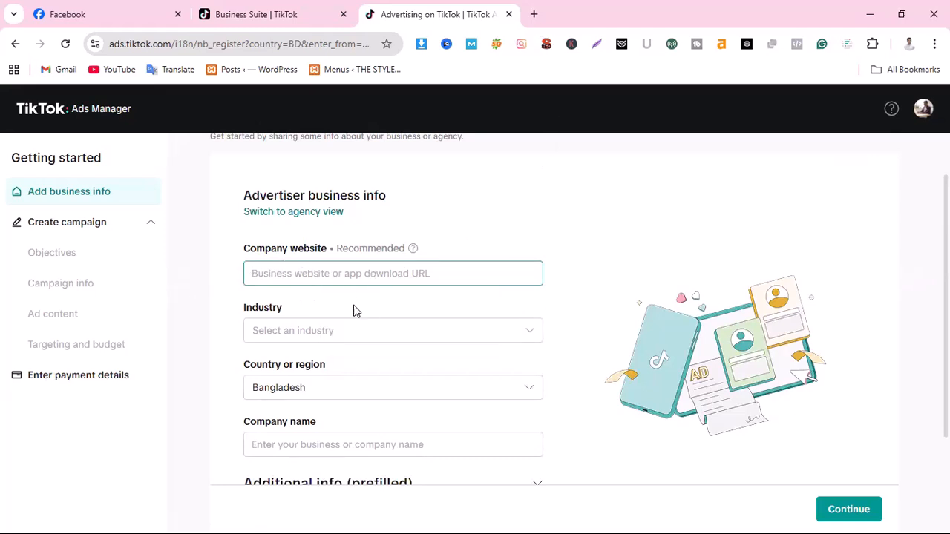
{"action": "left_click", "coordinate": [534, 14]}
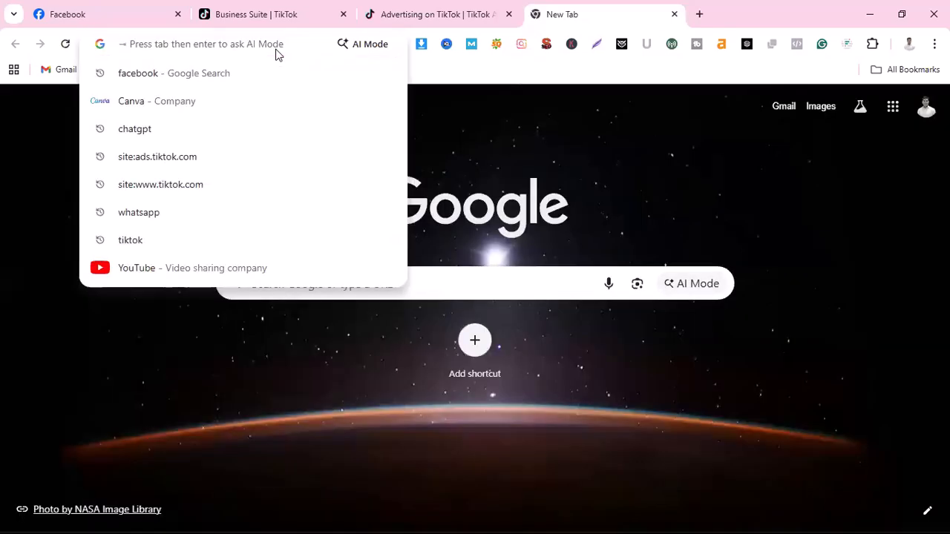
{"action": "type", "text": "fina"}
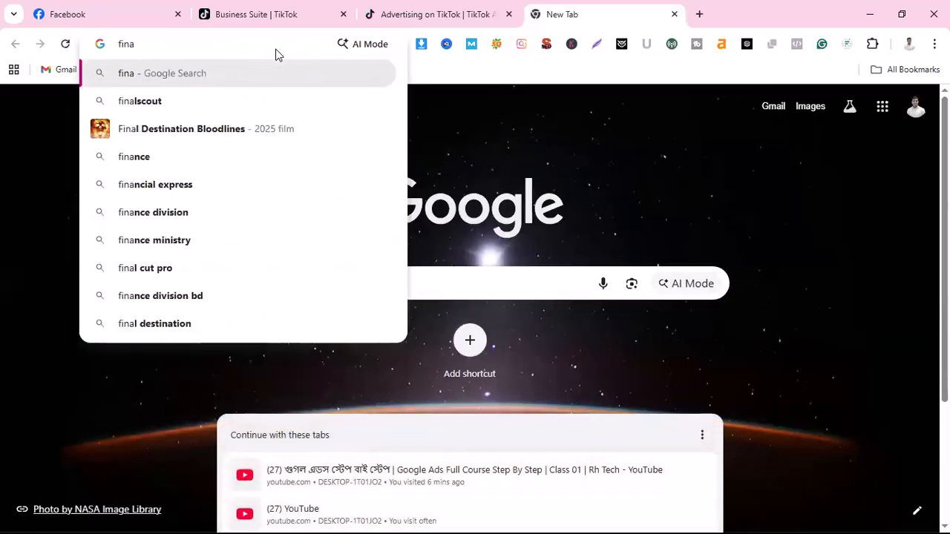
{"action": "key", "text": "BackSpace"}
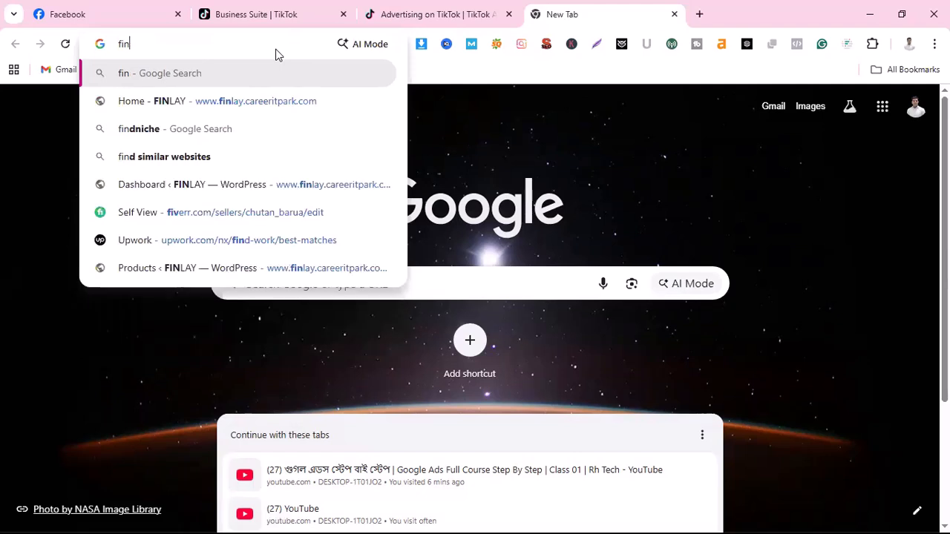
{"action": "type", "text": "lay"}
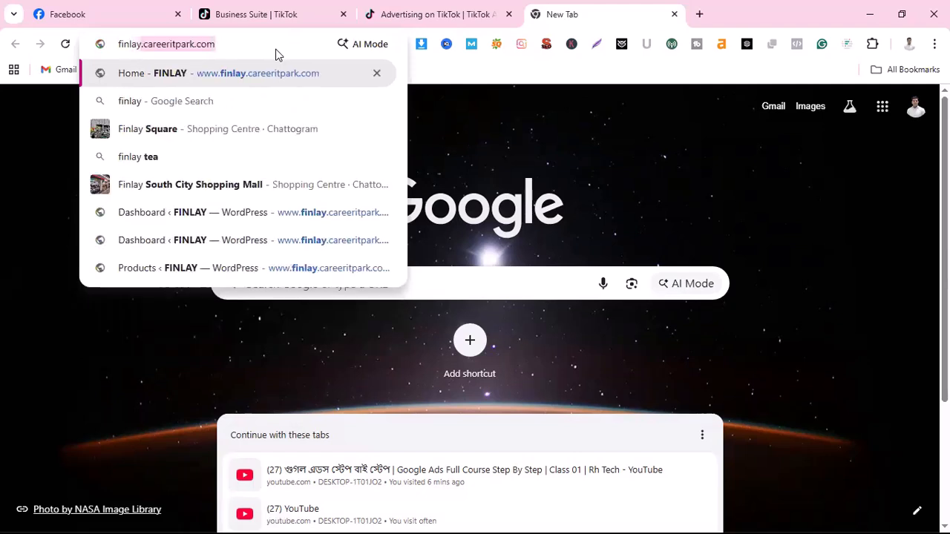
{"action": "left_click", "coordinate": [215, 79]}
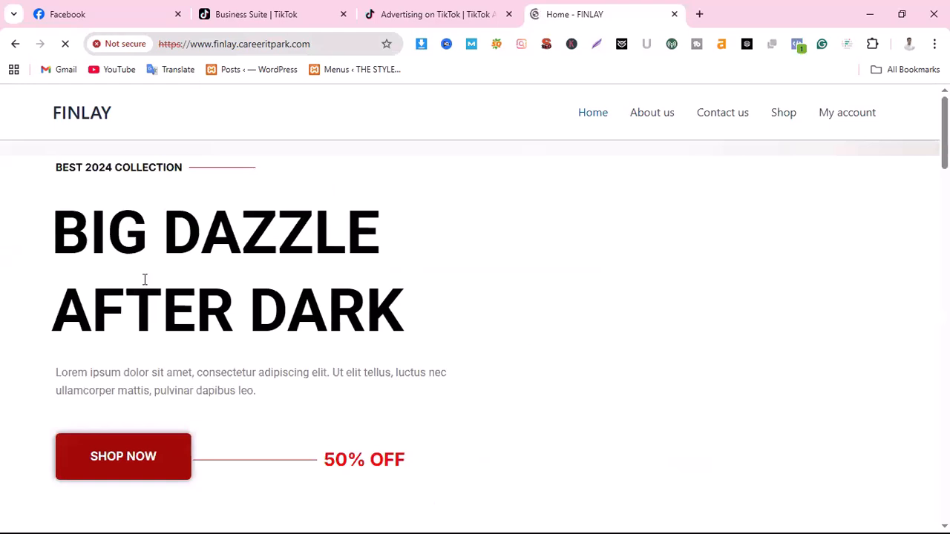
{"action": "left_click", "coordinate": [327, 48]}
{"action": "key", "text": "ctrl+c"}
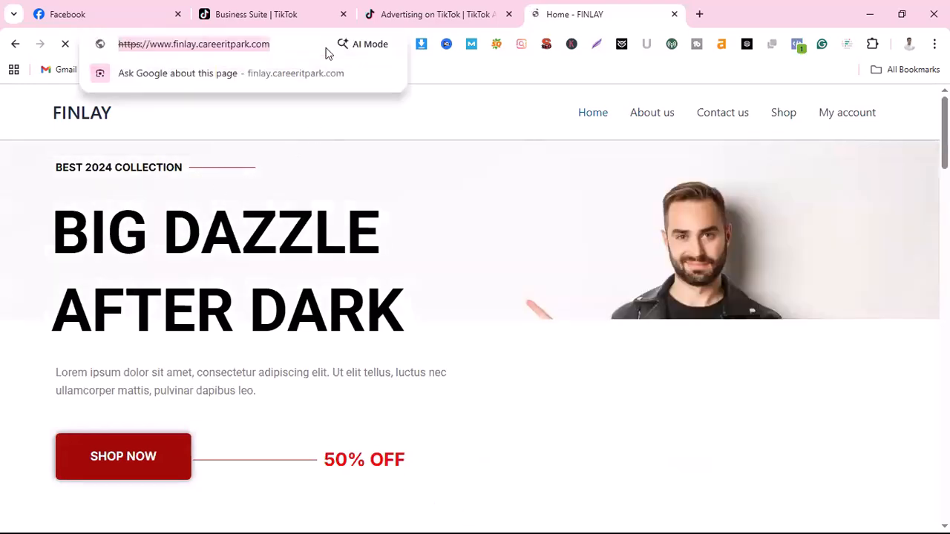
{"action": "left_click", "coordinate": [440, 16]}
{"action": "left_click", "coordinate": [271, 265]}
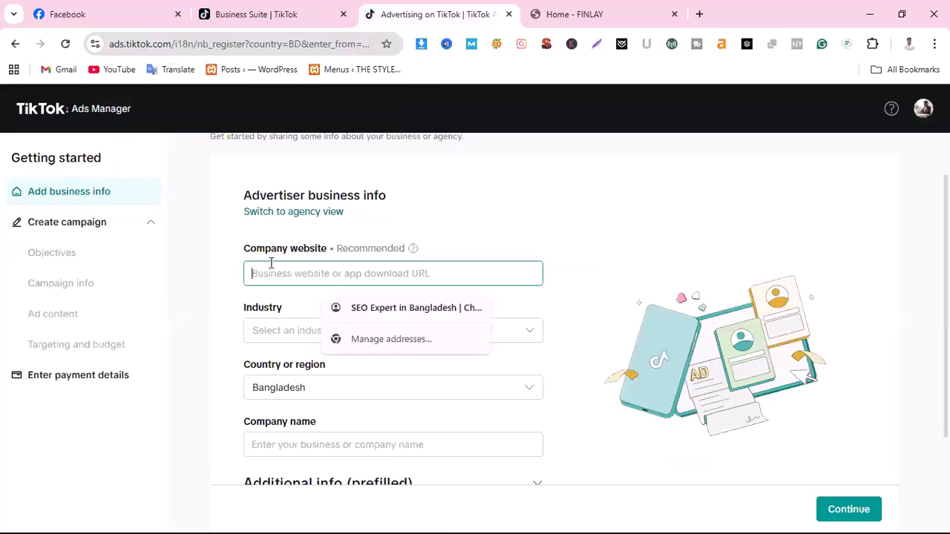
{"action": "key", "text": "ctrl+v"}
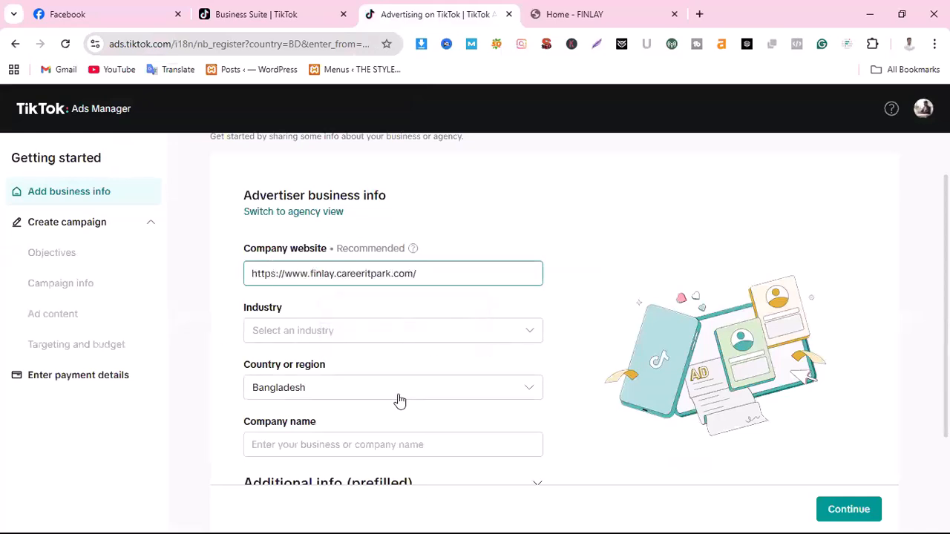
Step: Set the industry to Marketplace retail with the subcategory Other marketplace retail
{"action": "left_click", "coordinate": [305, 330]}
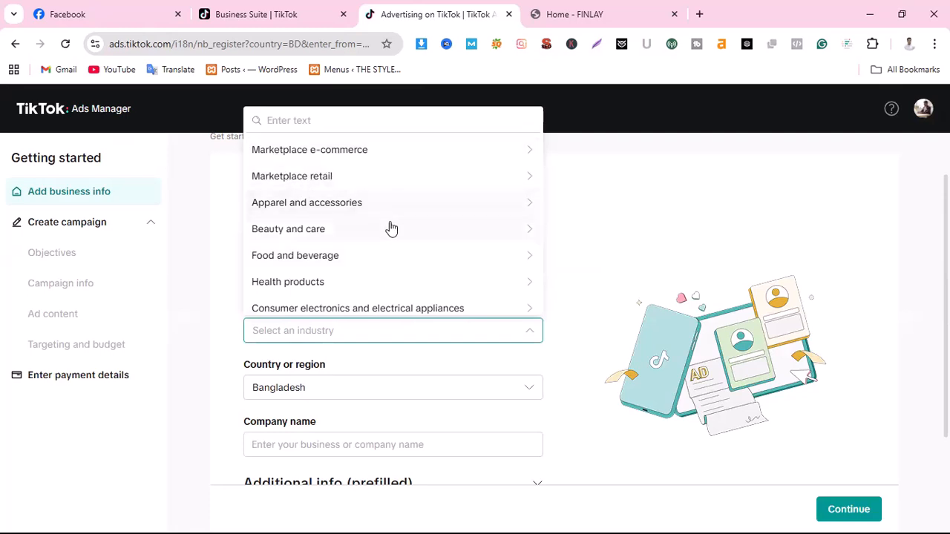
{"action": "scroll", "coordinate": [392, 228], "scroll_direction": "down", "scroll_amount": 5}
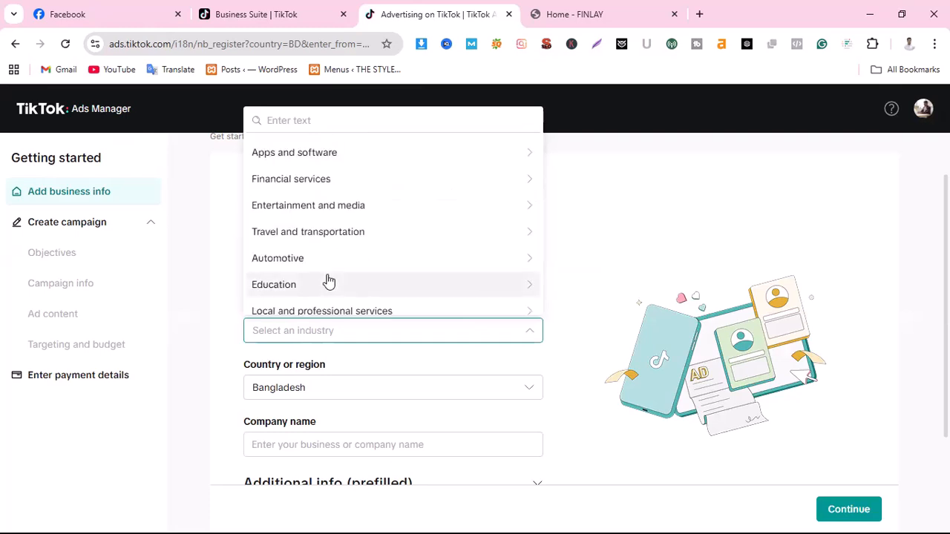
{"action": "scroll", "coordinate": [325, 256], "scroll_direction": "down", "scroll_amount": 3}
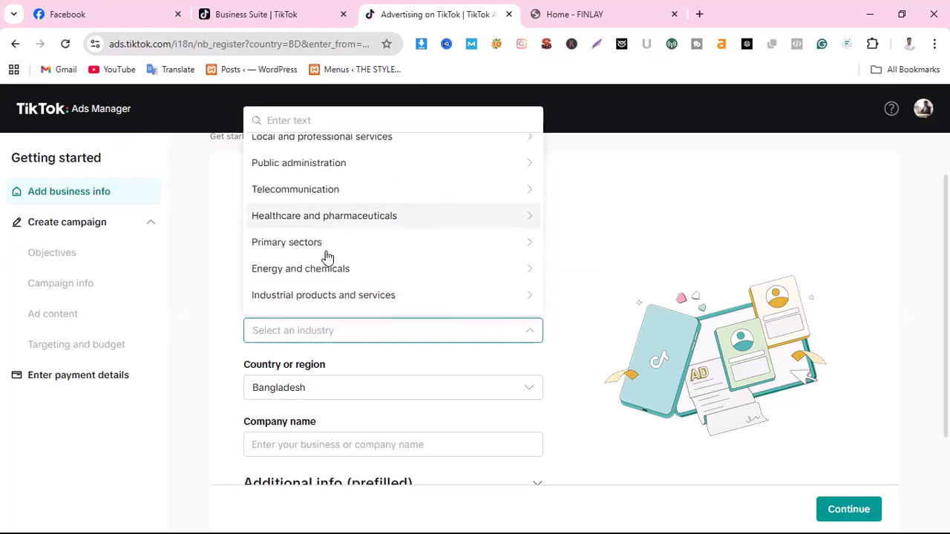
{"action": "scroll", "coordinate": [327, 256], "scroll_direction": "down", "scroll_amount": 1}
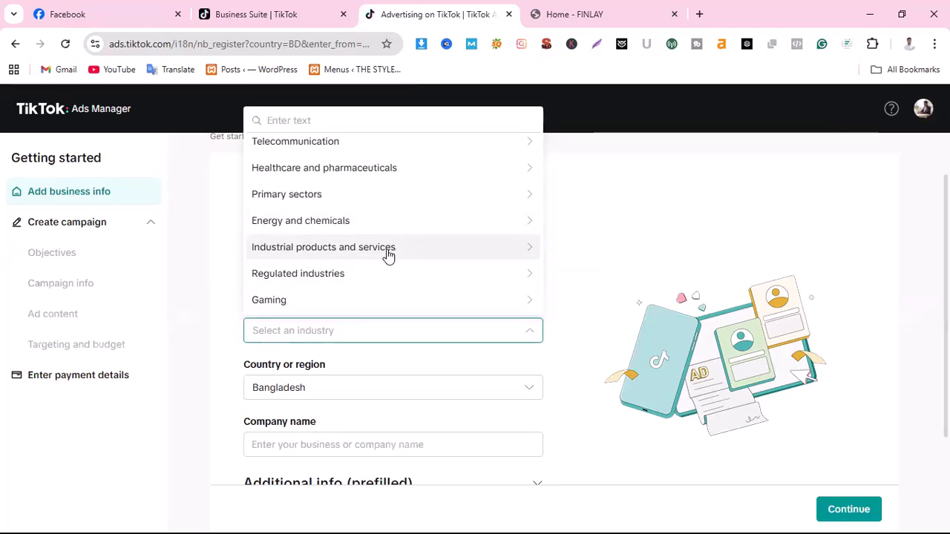
{"action": "scroll", "coordinate": [413, 283], "scroll_direction": "up", "scroll_amount": 3}
{"action": "scroll", "coordinate": [414, 280], "scroll_direction": "up", "scroll_amount": 1}
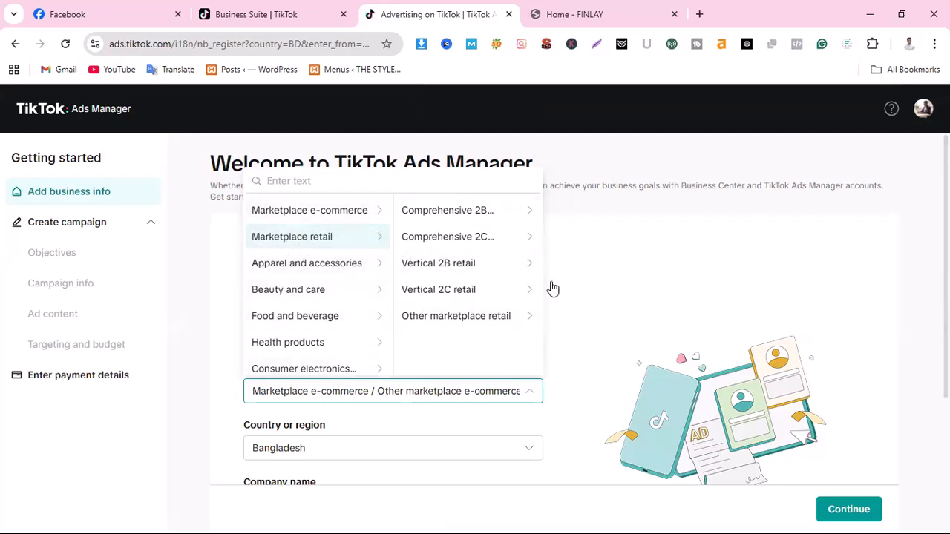
{"action": "left_click", "coordinate": [442, 315]}
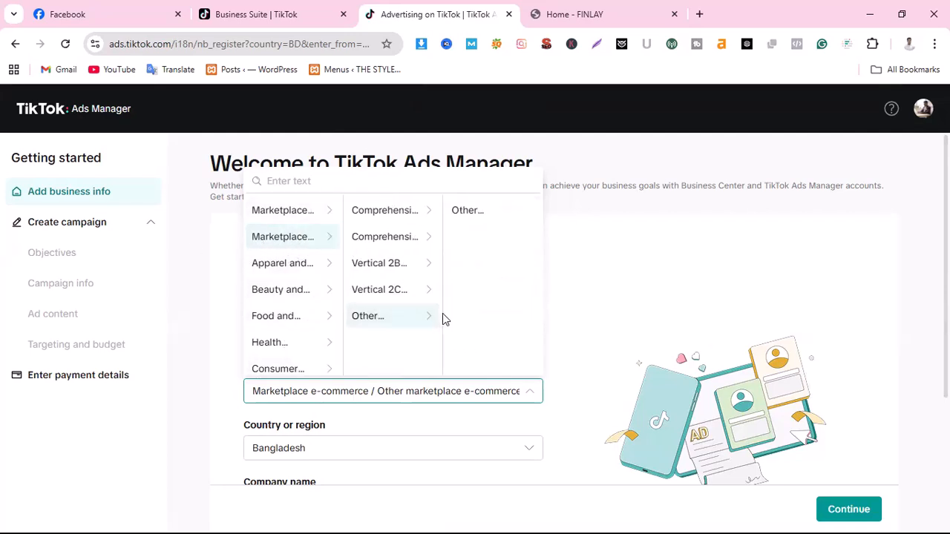
{"action": "left_click", "coordinate": [478, 214]}
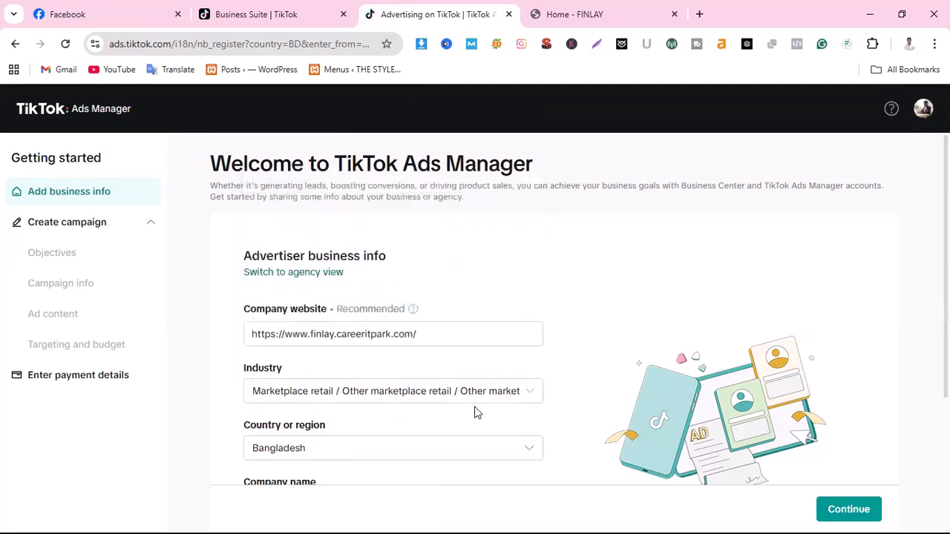
Step: Enter Finlay as the company name, checking the company website field above it
{"action": "scroll", "coordinate": [392, 440], "scroll_direction": "down", "scroll_amount": 2}
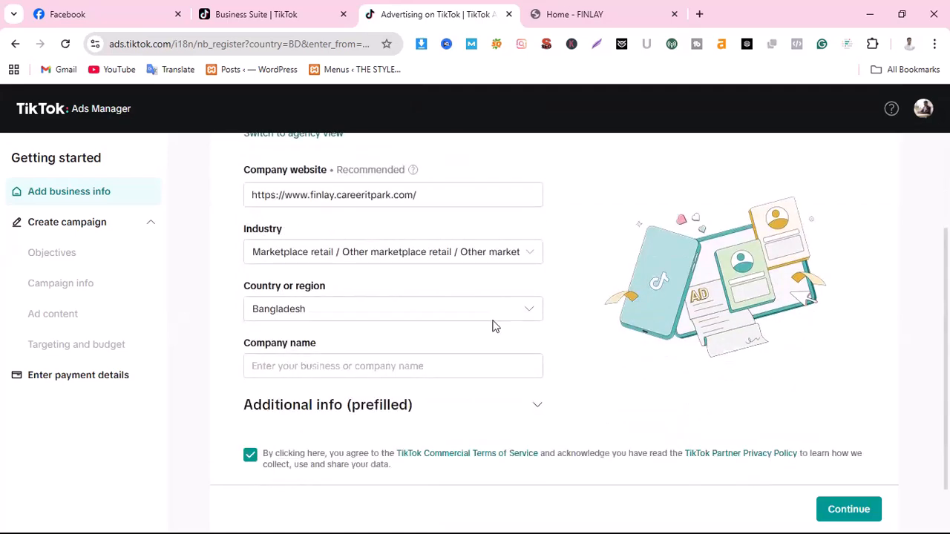
{"action": "scroll", "coordinate": [248, 320], "scroll_direction": "down", "scroll_amount": 1}
{"action": "left_click", "coordinate": [311, 308]}
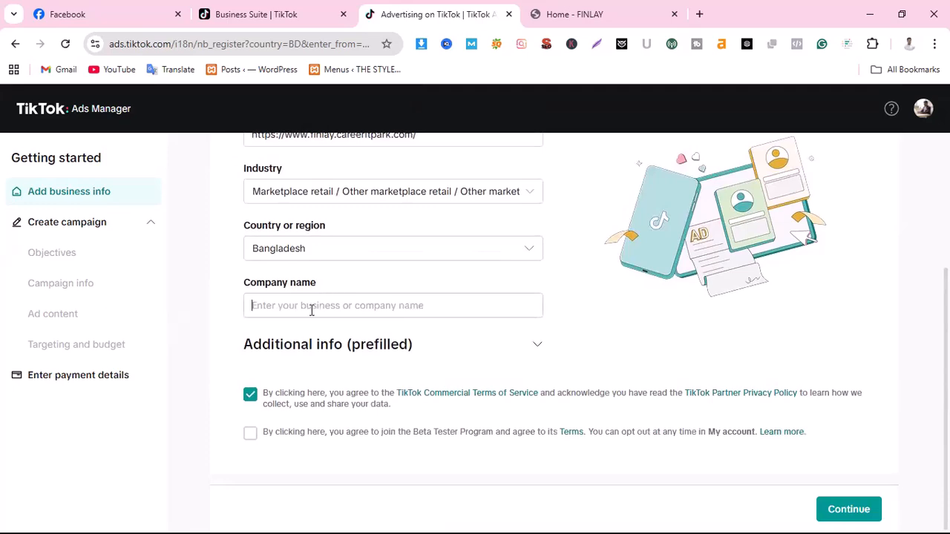
{"action": "scroll", "coordinate": [317, 303], "scroll_direction": "up", "scroll_amount": 3}
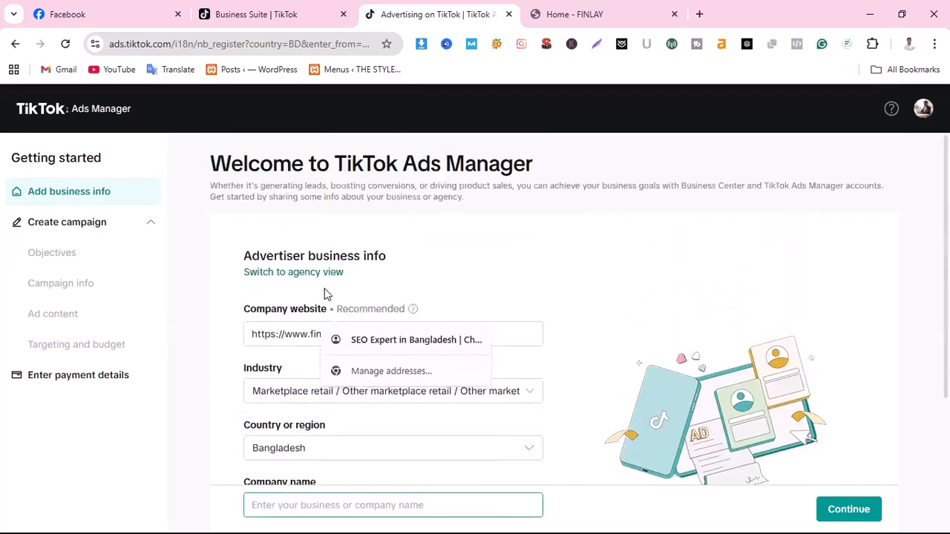
{"action": "left_click", "coordinate": [317, 334]}
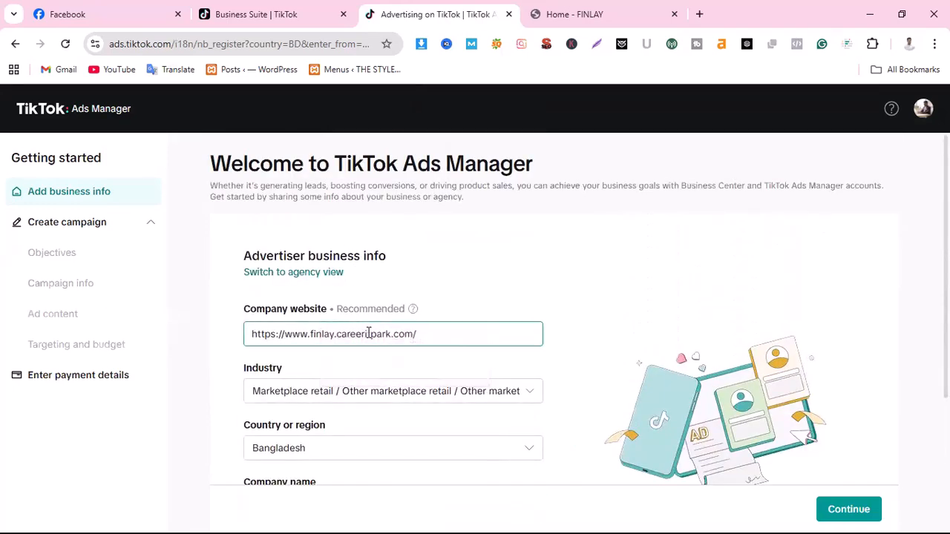
{"action": "scroll", "coordinate": [346, 392], "scroll_direction": "down", "scroll_amount": 3}
{"action": "left_click", "coordinate": [303, 310]}
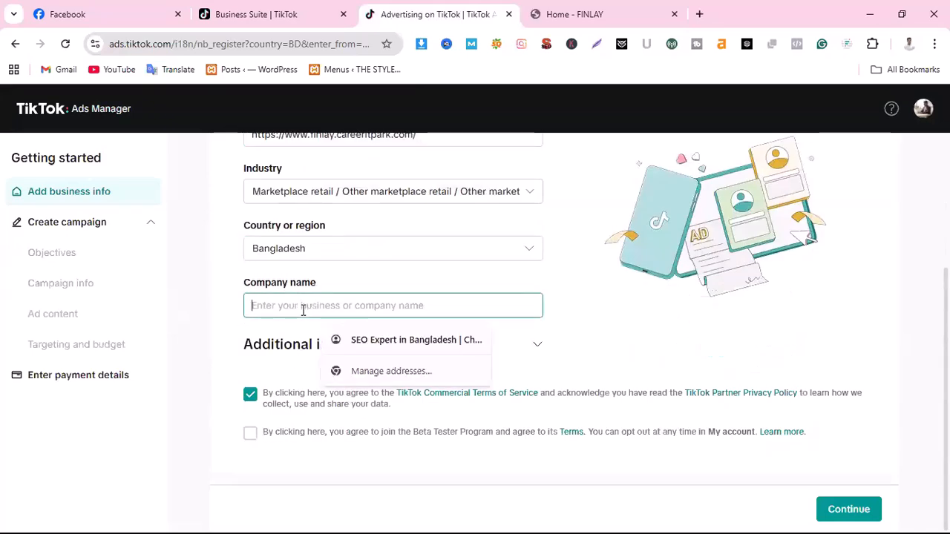
{"action": "type", "text": "Fin"}
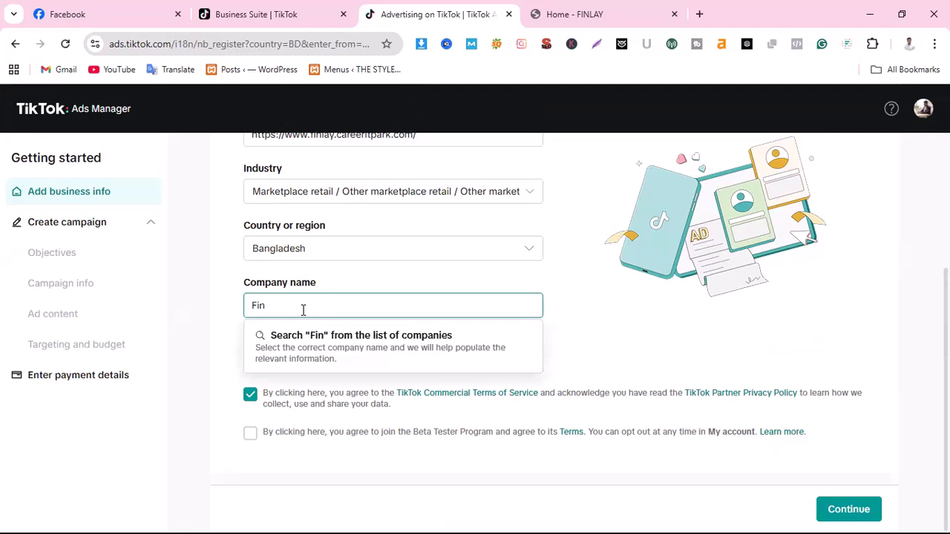
{"action": "type", "text": "lay"}
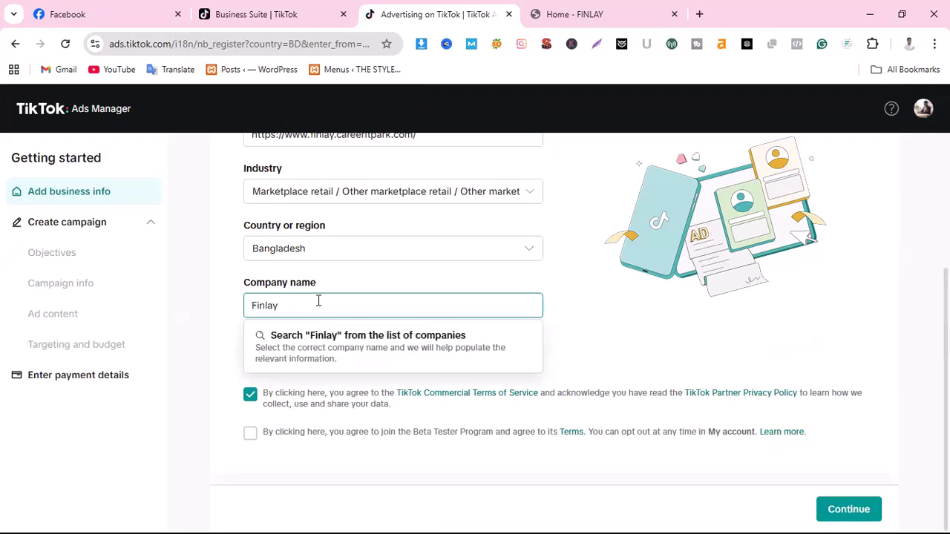
{"action": "left_click", "coordinate": [572, 334]}
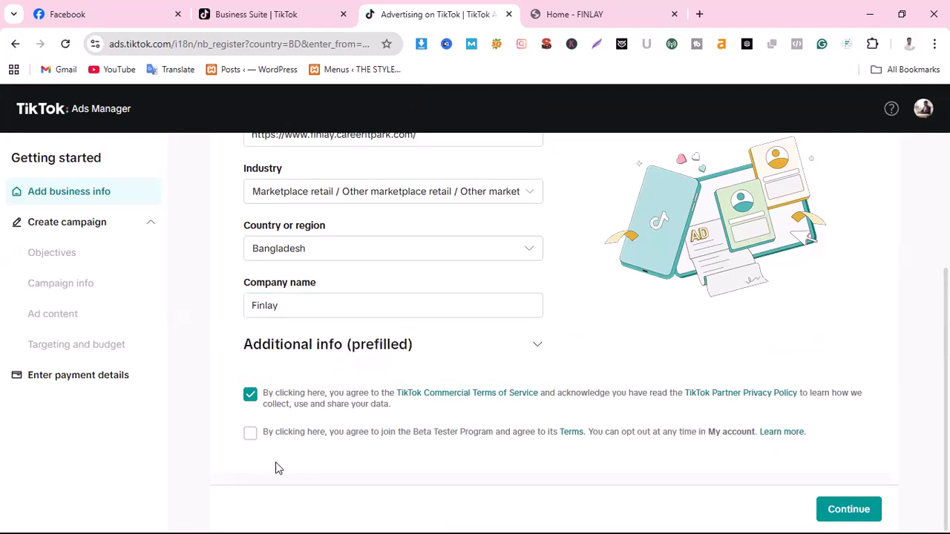
Step: Agree to join the Beta Tester Program and review the completed business info form
{"action": "left_click", "coordinate": [252, 435]}
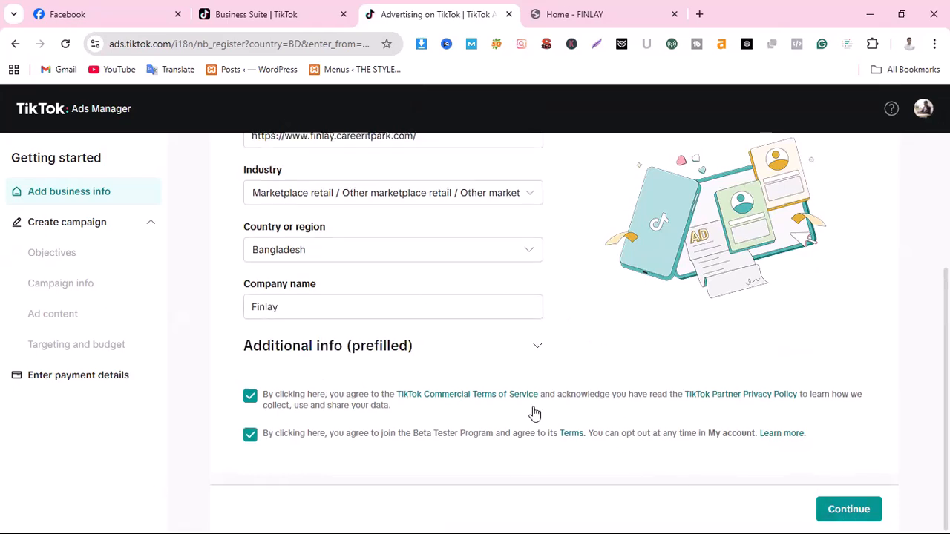
{"action": "scroll", "coordinate": [537, 412], "scroll_direction": "up", "scroll_amount": 3}
{"action": "scroll", "coordinate": [536, 411], "scroll_direction": "down", "scroll_amount": 3}
Step: Submit the business info and accept the Anti-Discrimination Ad Policy, skipping the tip about TikTok business products
{"action": "left_click", "coordinate": [848, 512]}
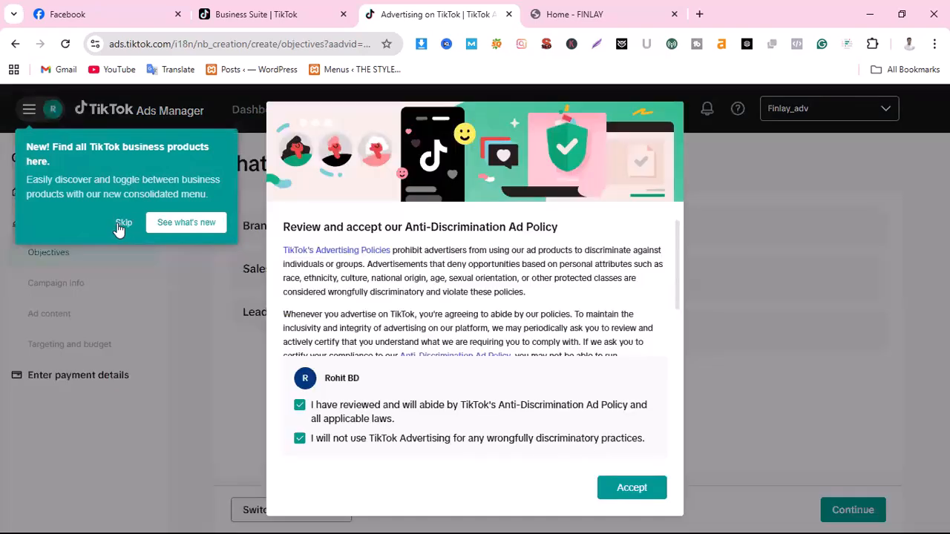
{"action": "left_click", "coordinate": [125, 222]}
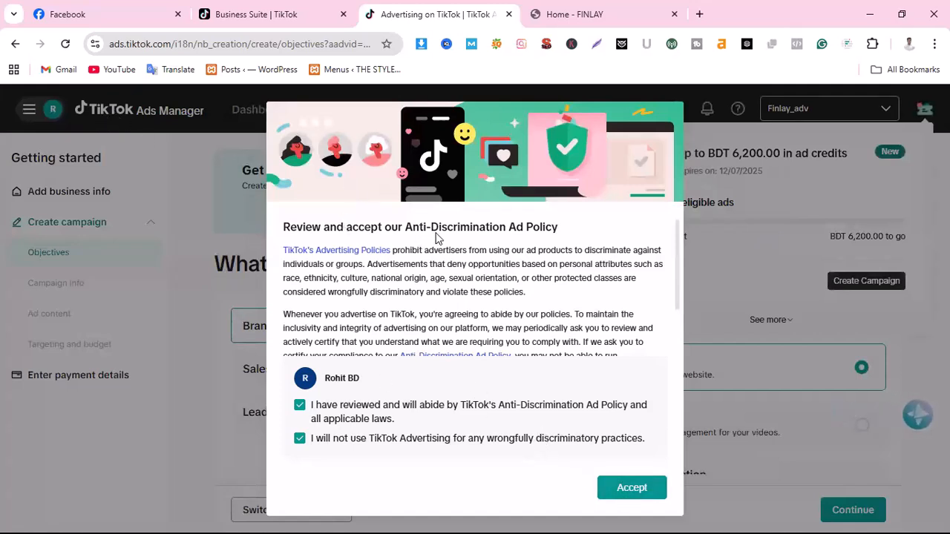
{"action": "left_click", "coordinate": [634, 494]}
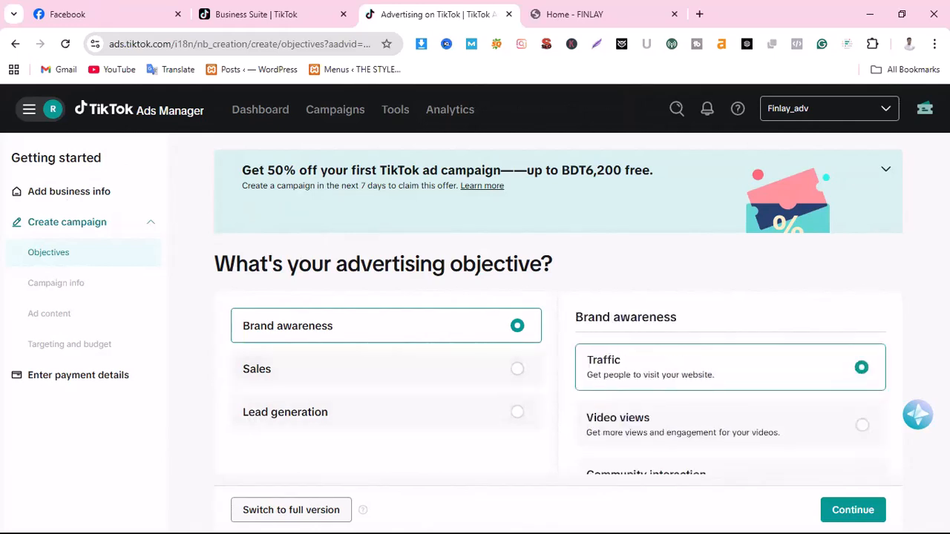
Step: Try out the Sales advertising objective and set the objective to Lead generation
{"action": "scroll", "coordinate": [557, 334], "scroll_direction": "down", "scroll_amount": 2}
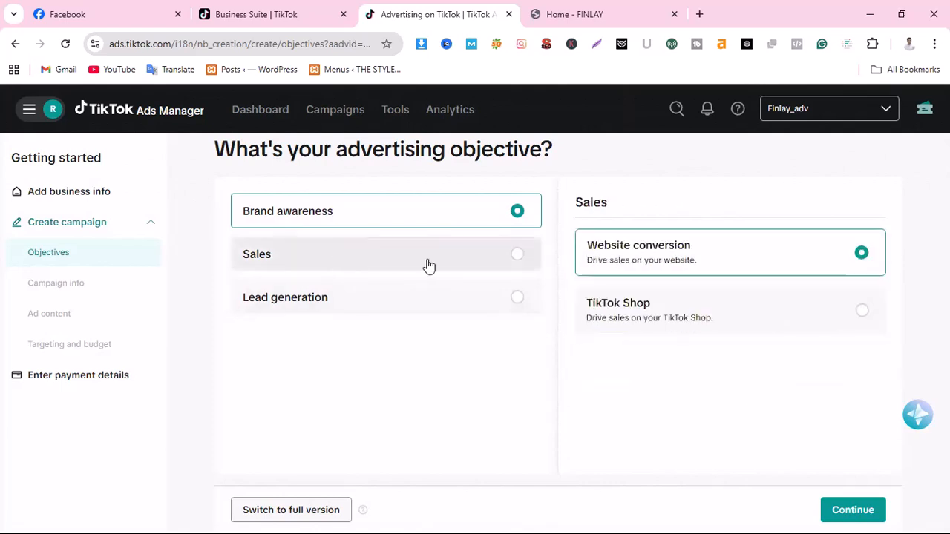
{"action": "left_click", "coordinate": [494, 258]}
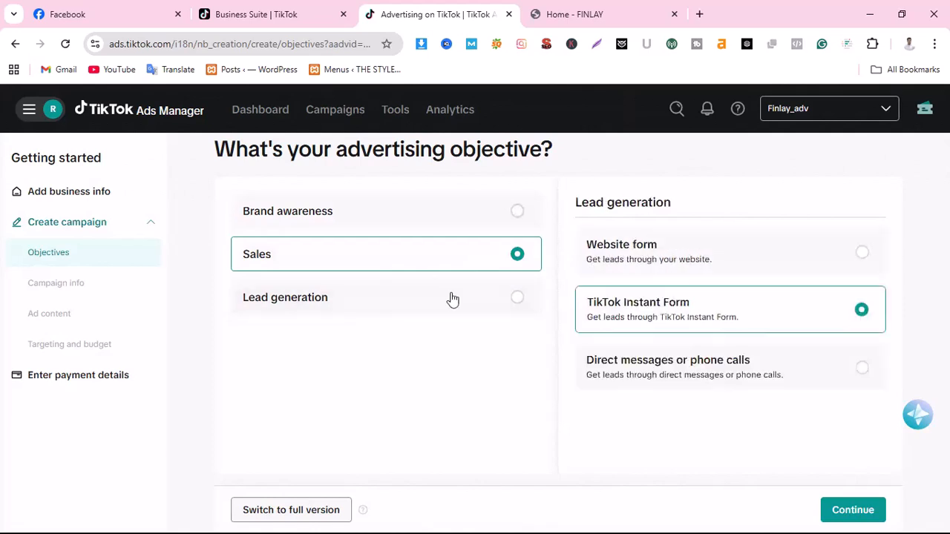
{"action": "left_click", "coordinate": [357, 298]}
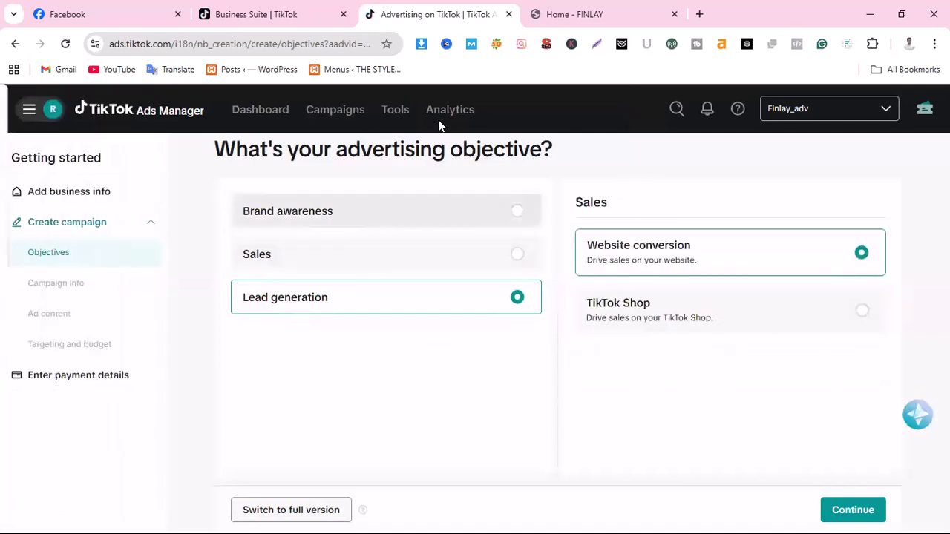
Step: Open the Business Center account selection page and disable the SEObar for this domain
{"action": "mouse_move", "coordinate": [19, 109]}
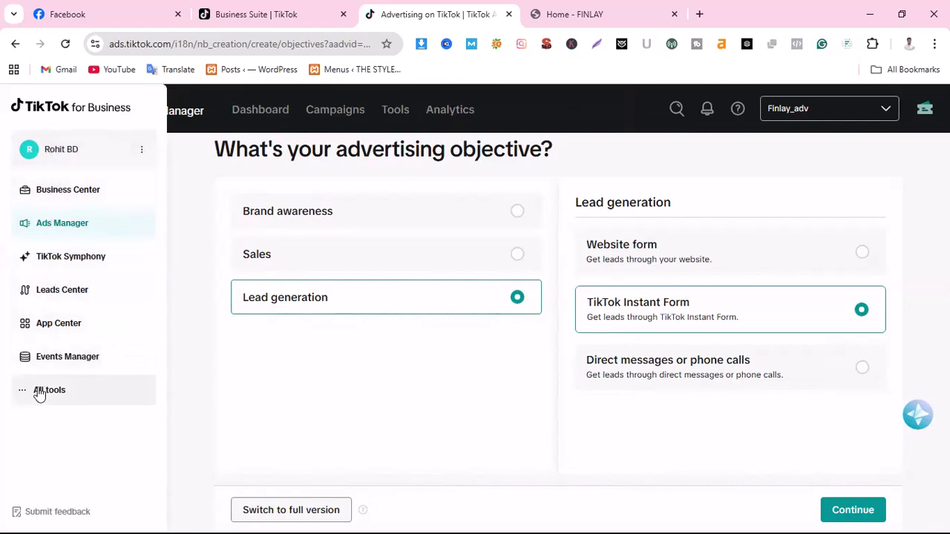
{"action": "left_click", "coordinate": [35, 193]}
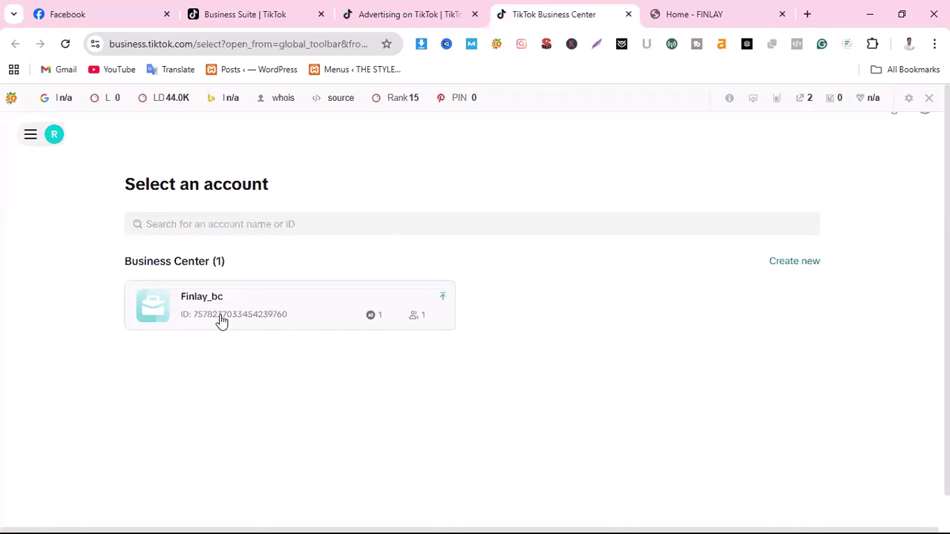
{"action": "left_click", "coordinate": [928, 102]}
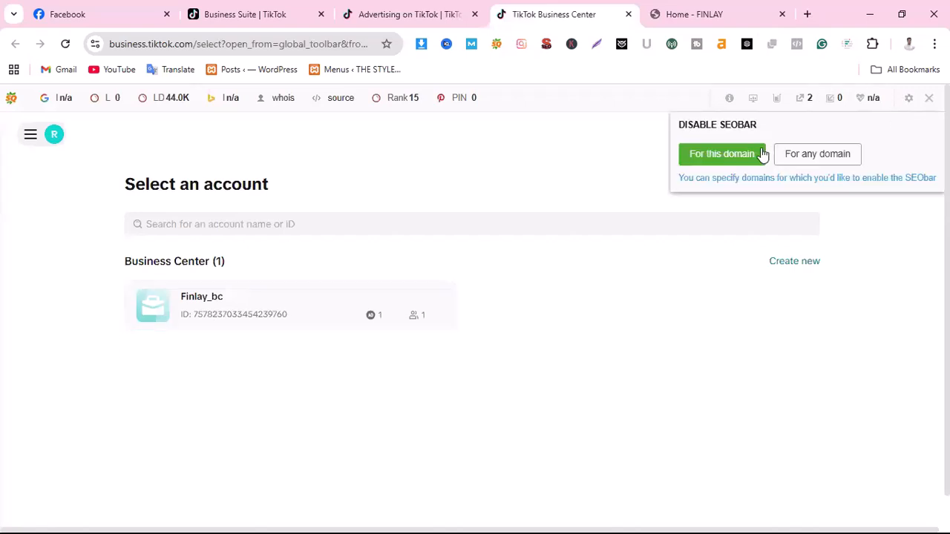
{"action": "left_click", "coordinate": [712, 153]}
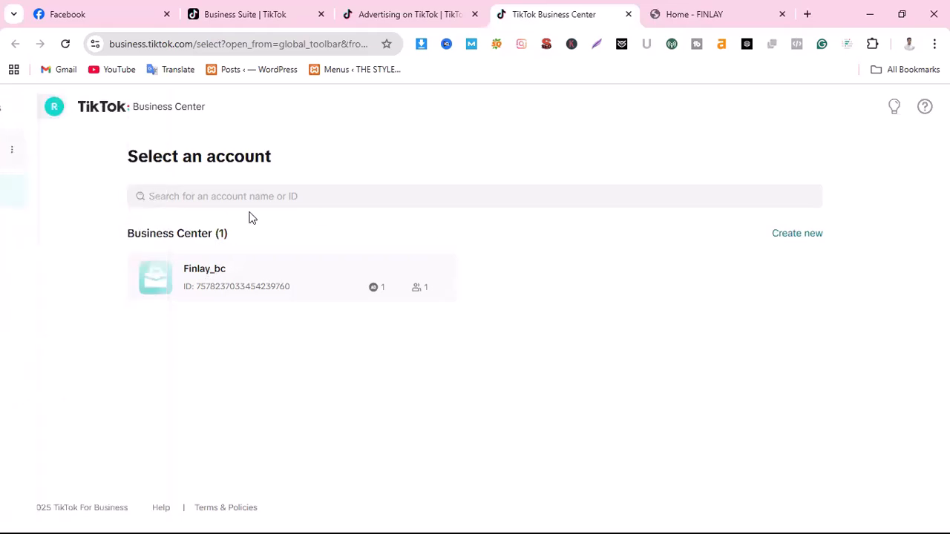
Step: View the Ads Manager account selection page, return to the Business Center page and open the Leads Center from it
{"action": "mouse_move", "coordinate": [32, 109]}
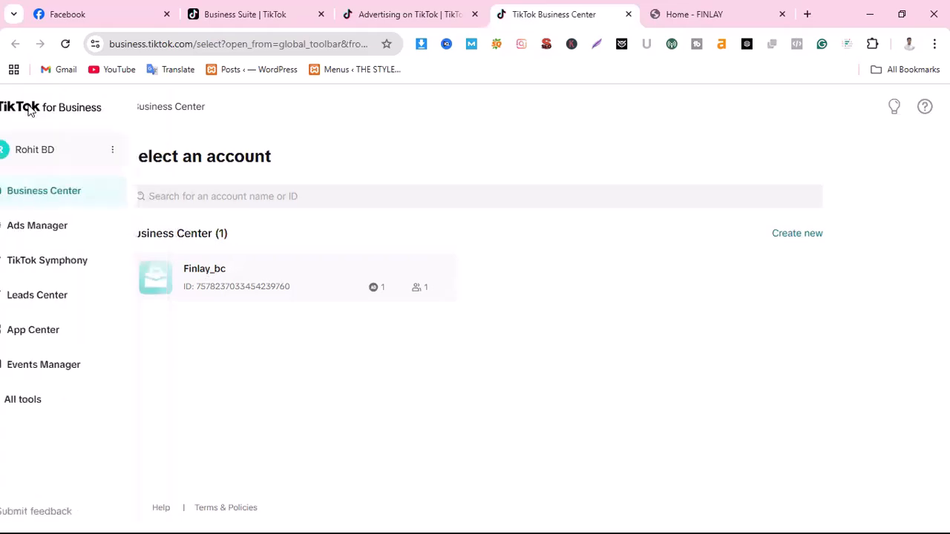
{"action": "left_click", "coordinate": [54, 229]}
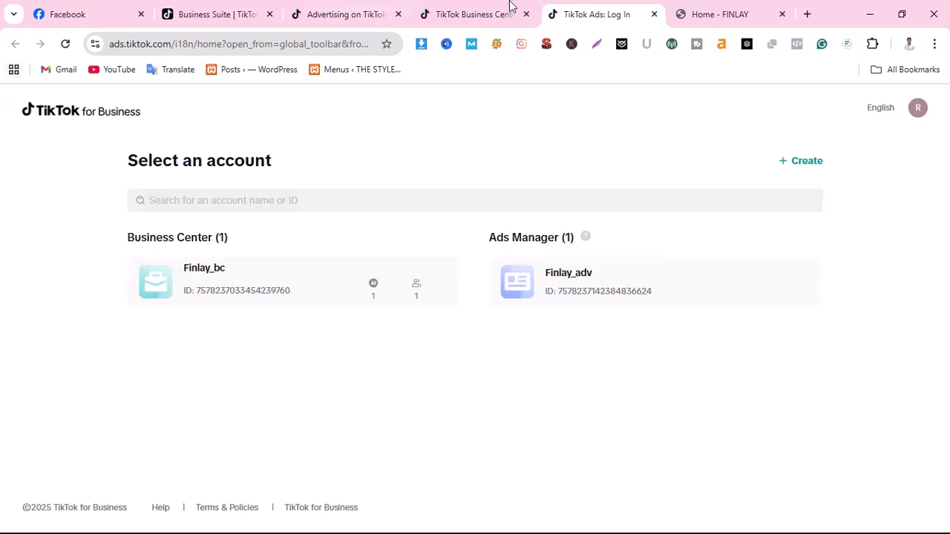
{"action": "left_click", "coordinate": [475, 15]}
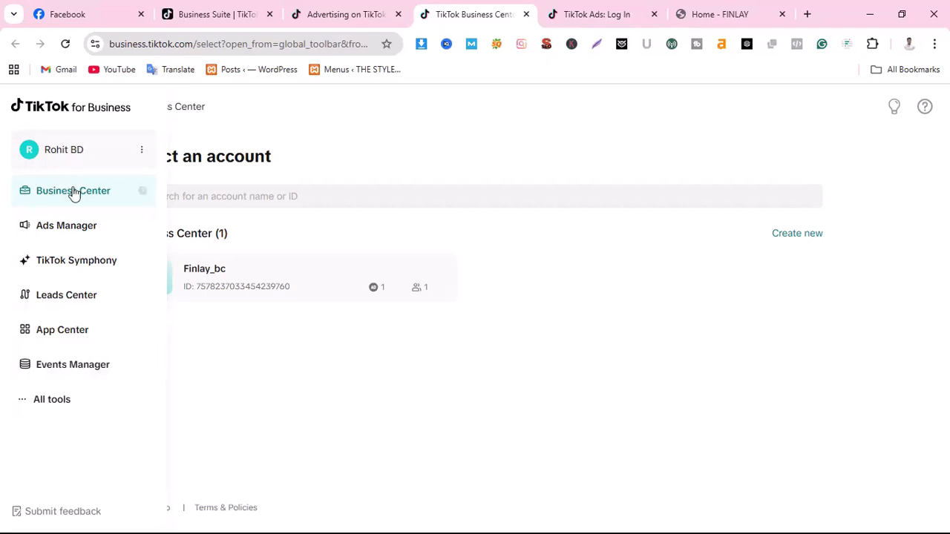
{"action": "mouse_move", "coordinate": [30, 120]}
{"action": "left_click", "coordinate": [63, 297]}
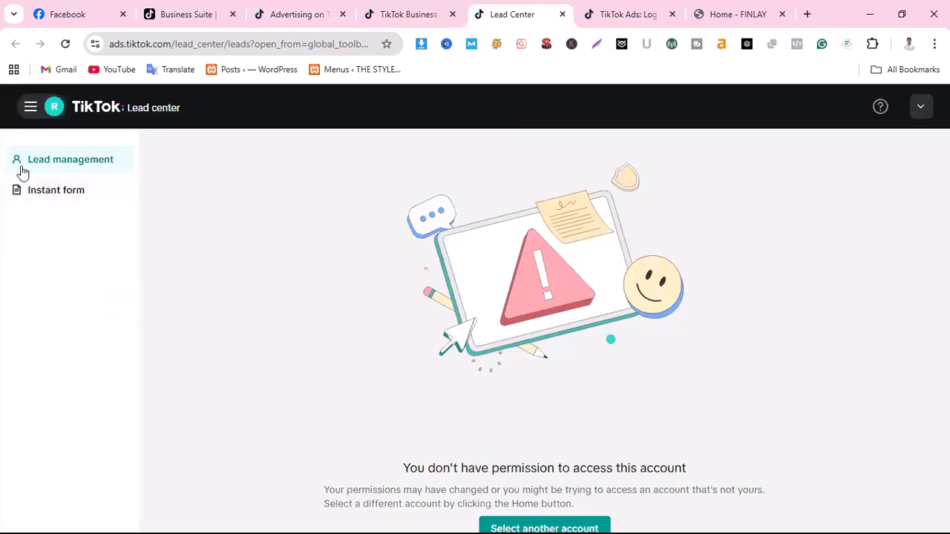
Step: Go through Events Manager to open the Finlay_bc Business Center and require 2-step verification for all members
{"action": "left_click", "coordinate": [32, 111]}
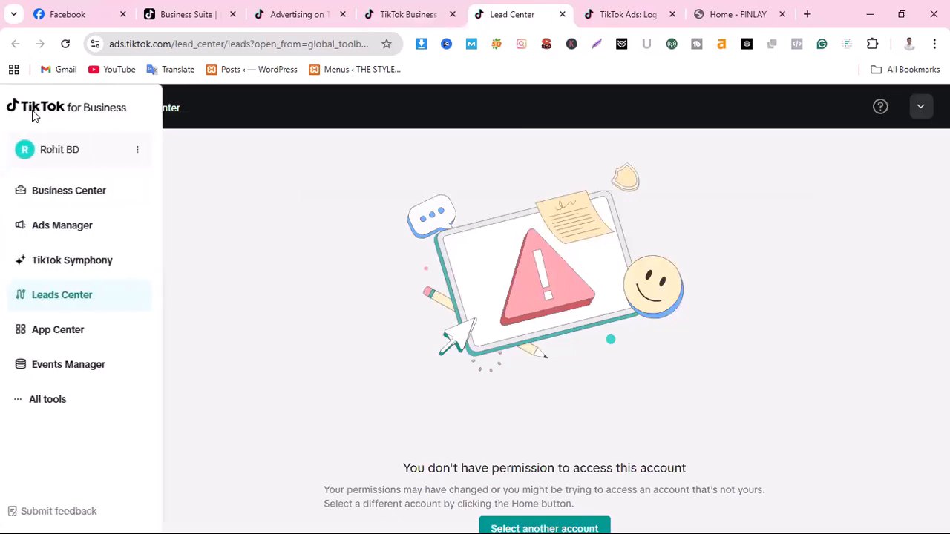
{"action": "left_click", "coordinate": [40, 372]}
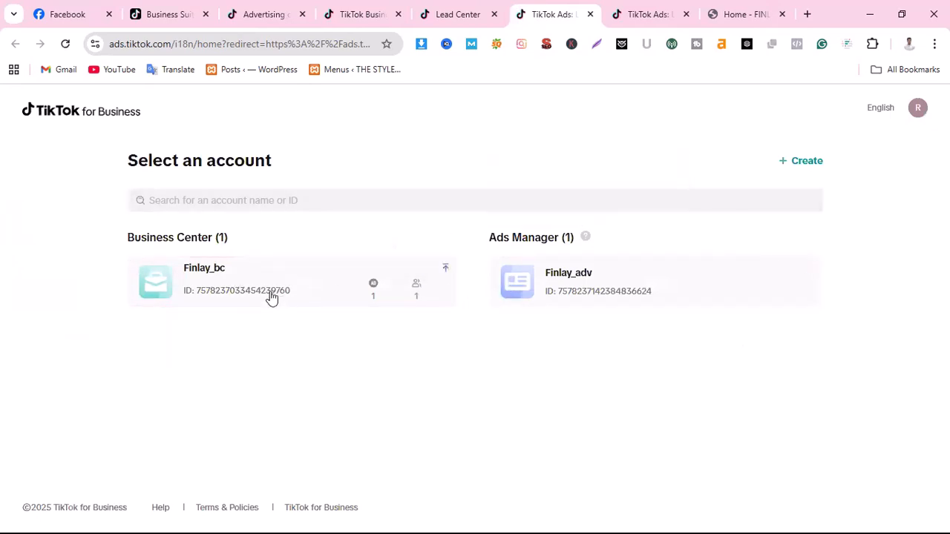
{"action": "left_click", "coordinate": [197, 295]}
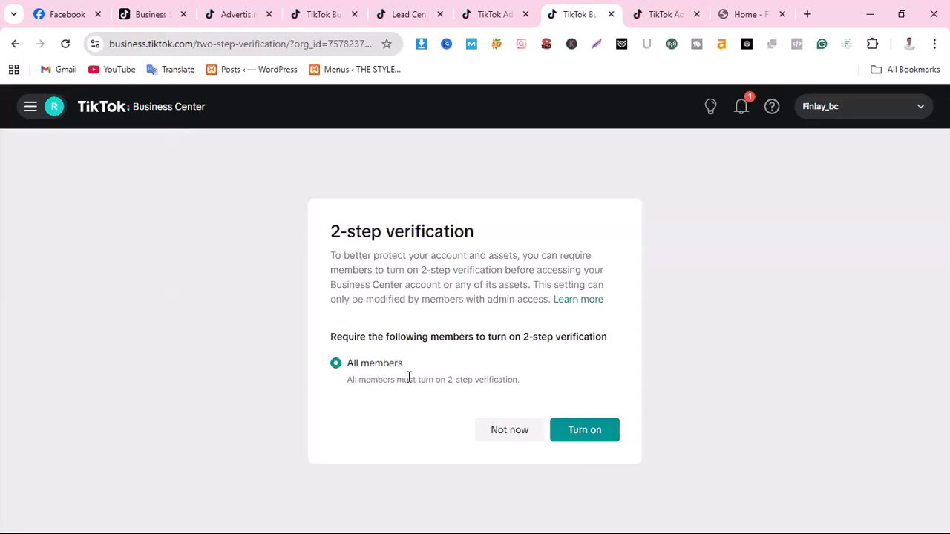
{"action": "left_click", "coordinate": [593, 438]}
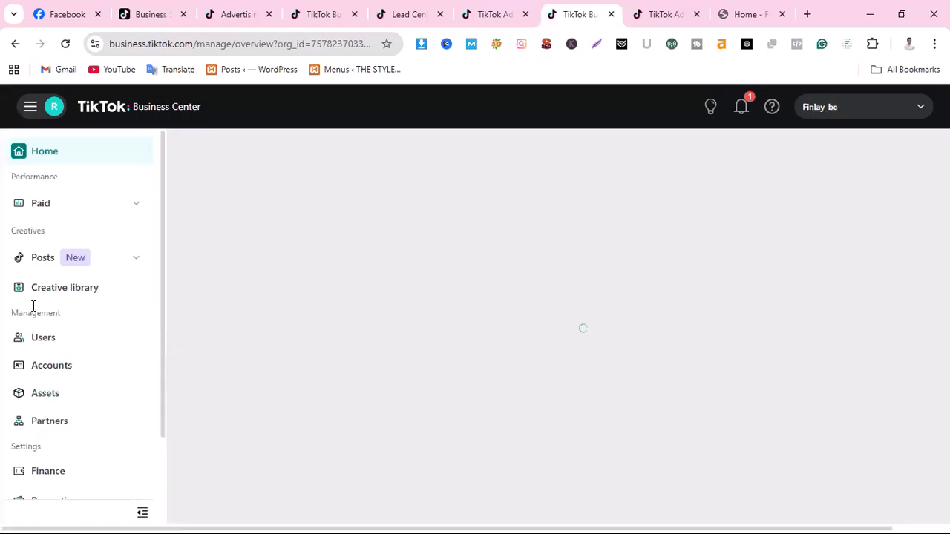
Step: Look over the Business Center navigation sections and dismiss the Organic Survey without answering it
{"action": "scroll", "coordinate": [30, 340], "scroll_direction": "down", "scroll_amount": 3}
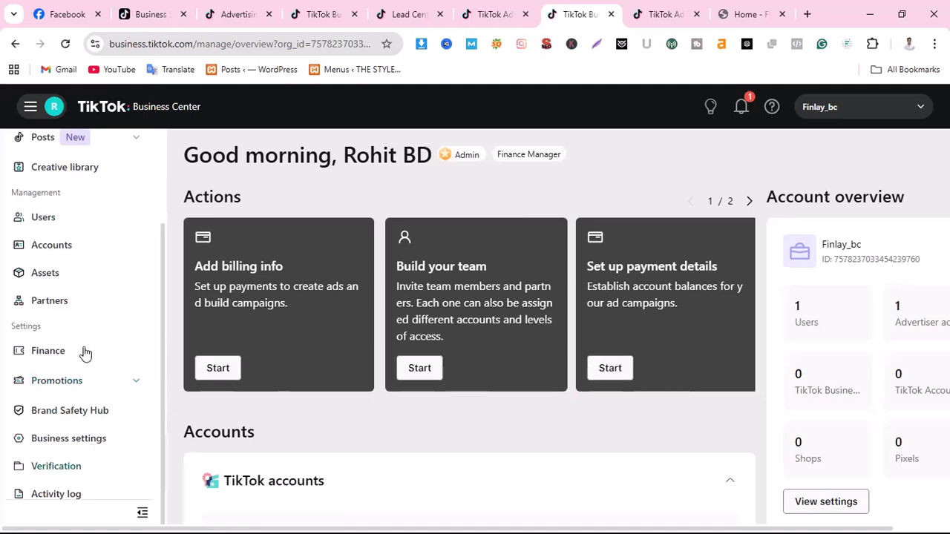
{"action": "scroll", "coordinate": [89, 334], "scroll_direction": "up", "scroll_amount": 3}
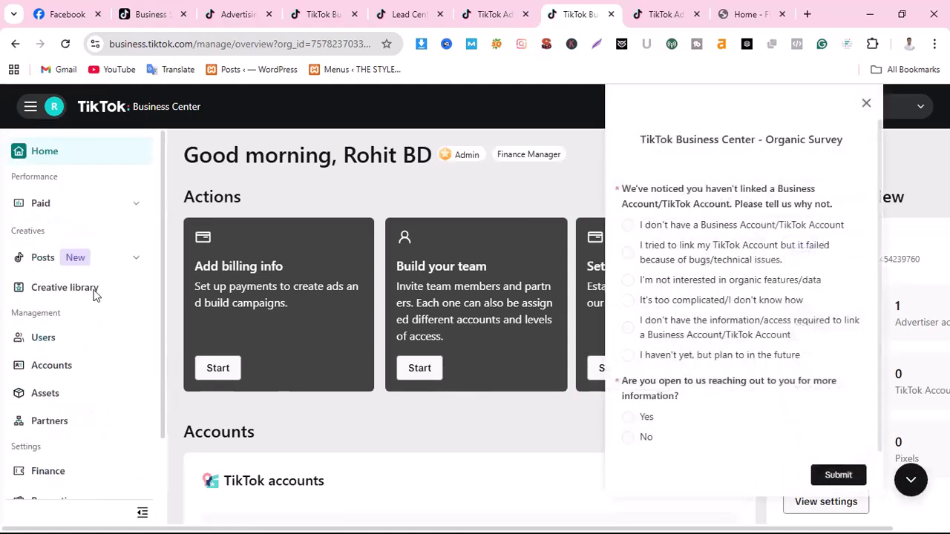
{"action": "left_click", "coordinate": [866, 103]}
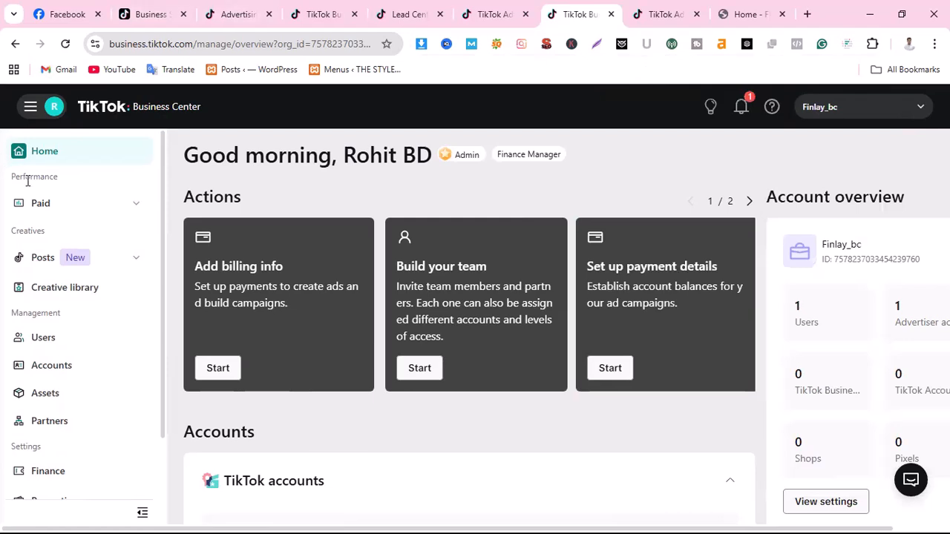
Step: Examine the Overview and Accounts reports under paid performance in the Business Center
{"action": "left_click", "coordinate": [138, 204]}
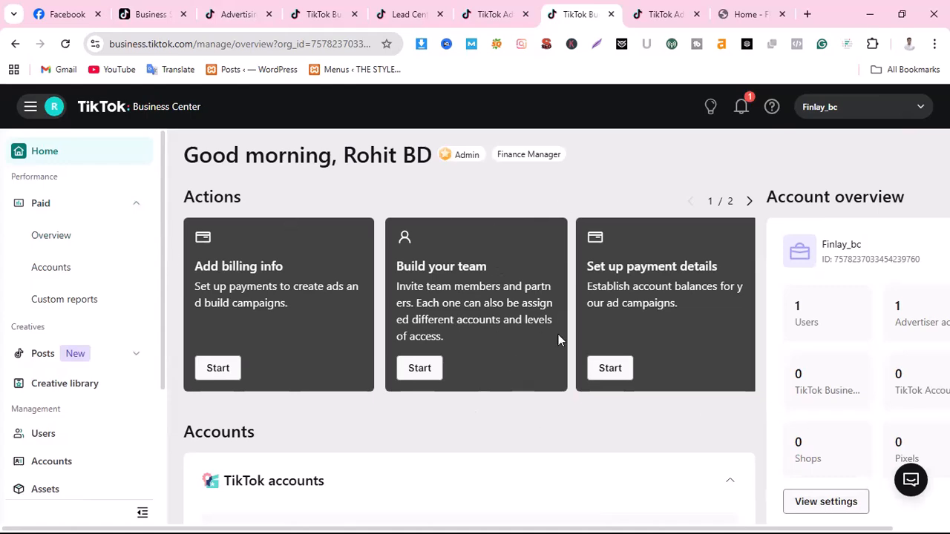
{"action": "scroll", "coordinate": [558, 340], "scroll_direction": "down", "scroll_amount": 2}
{"action": "left_click_drag", "start_coordinate": [72, 236], "coordinate": [51, 238]}
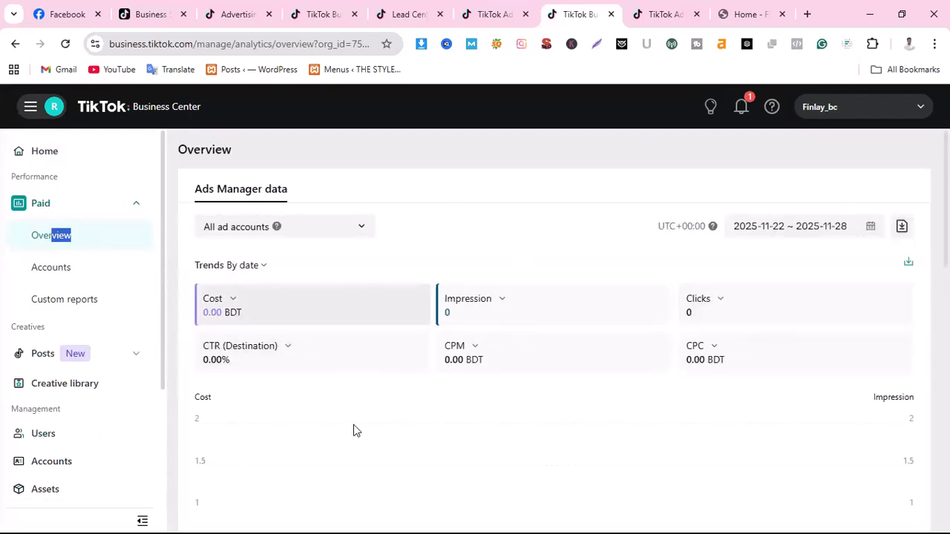
{"action": "left_click", "coordinate": [39, 270]}
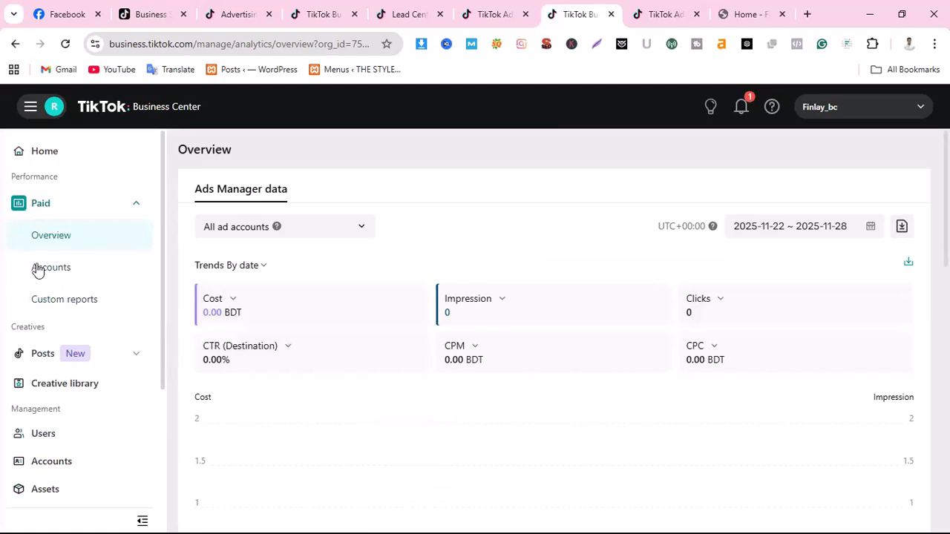
{"action": "left_click", "coordinate": [38, 271]}
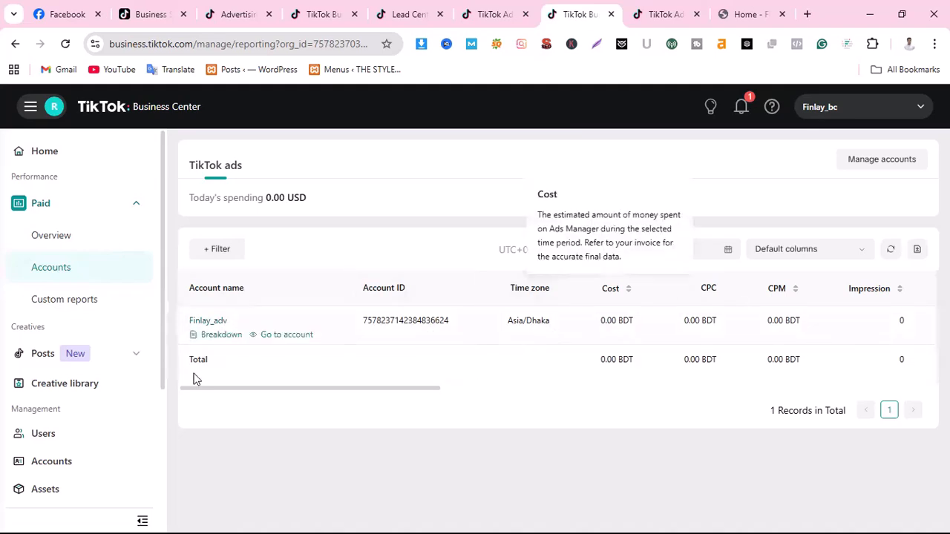
Step: Expand the Posts options, then view the Verification page and dismiss its CSAT survey
{"action": "scroll", "coordinate": [107, 312], "scroll_direction": "down", "scroll_amount": 2}
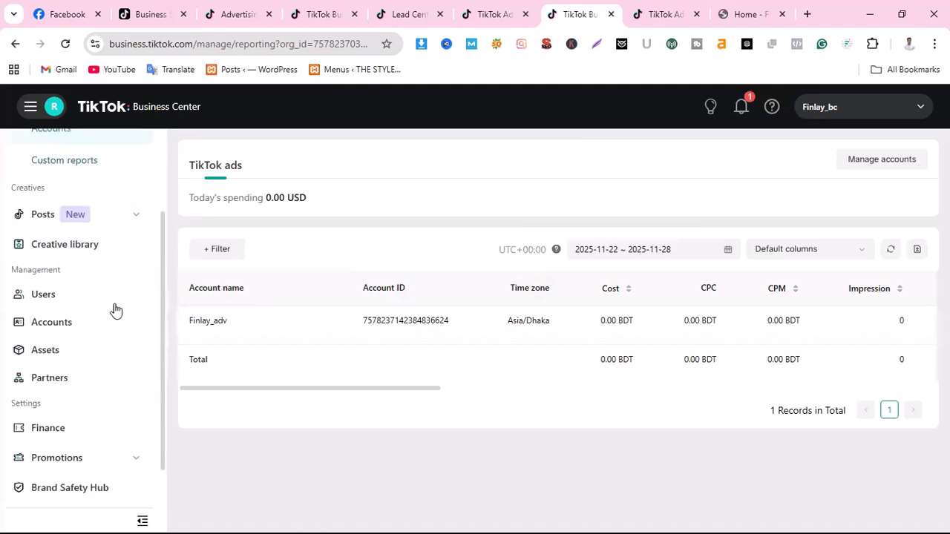
{"action": "left_click", "coordinate": [131, 216]}
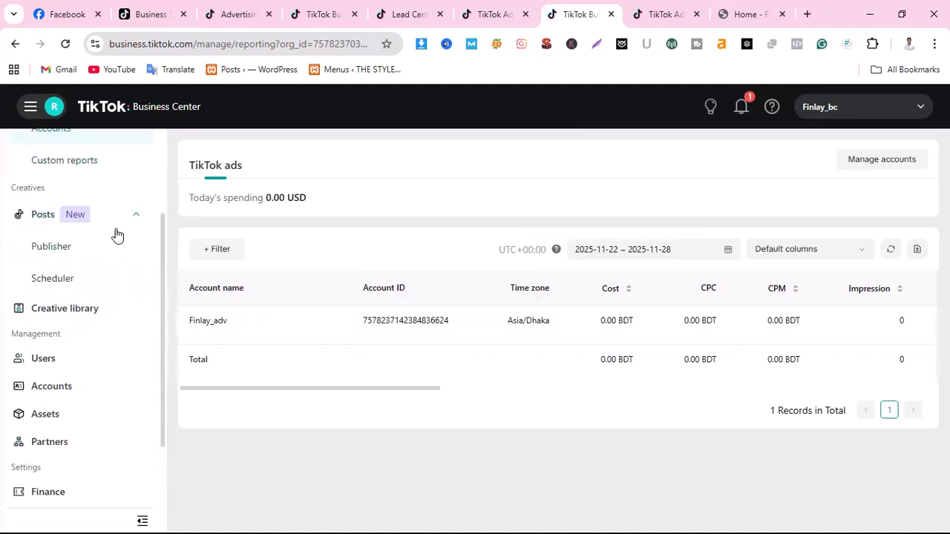
{"action": "scroll", "coordinate": [99, 315], "scroll_direction": "down", "scroll_amount": 1}
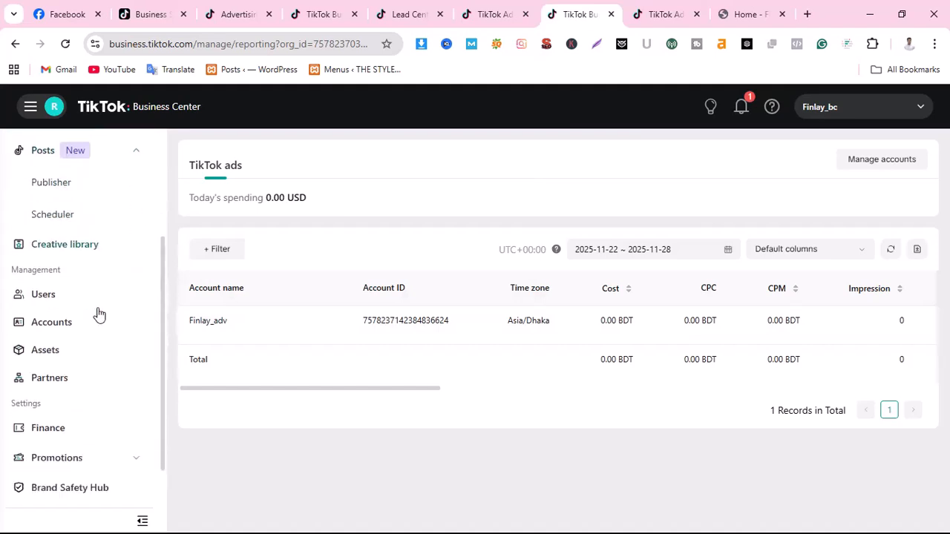
{"action": "scroll", "coordinate": [99, 315], "scroll_direction": "down", "scroll_amount": 1}
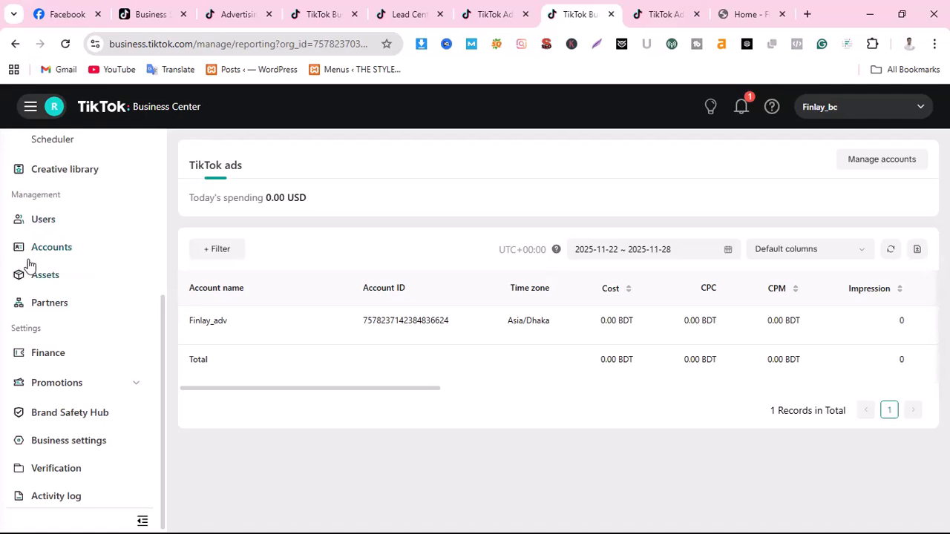
{"action": "scroll", "coordinate": [97, 310], "scroll_direction": "down", "scroll_amount": 1}
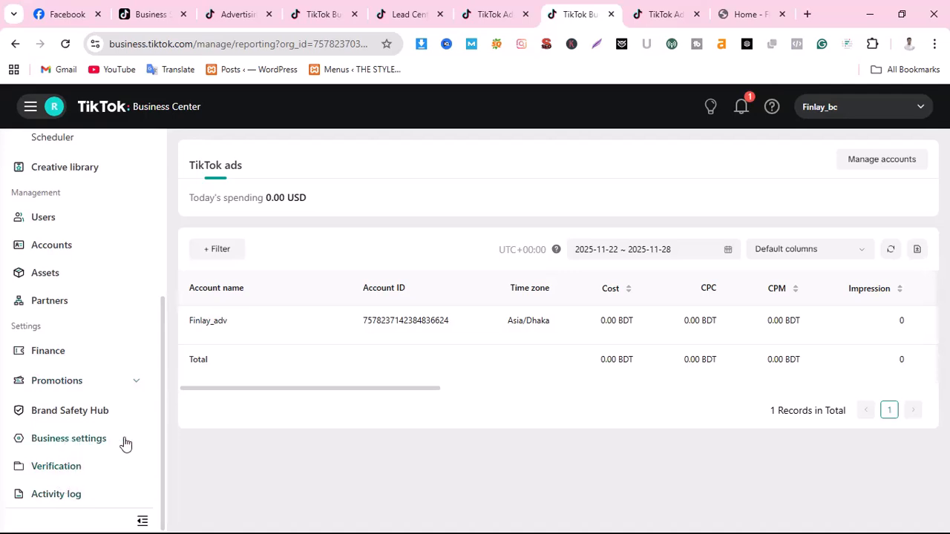
{"action": "left_click", "coordinate": [65, 470]}
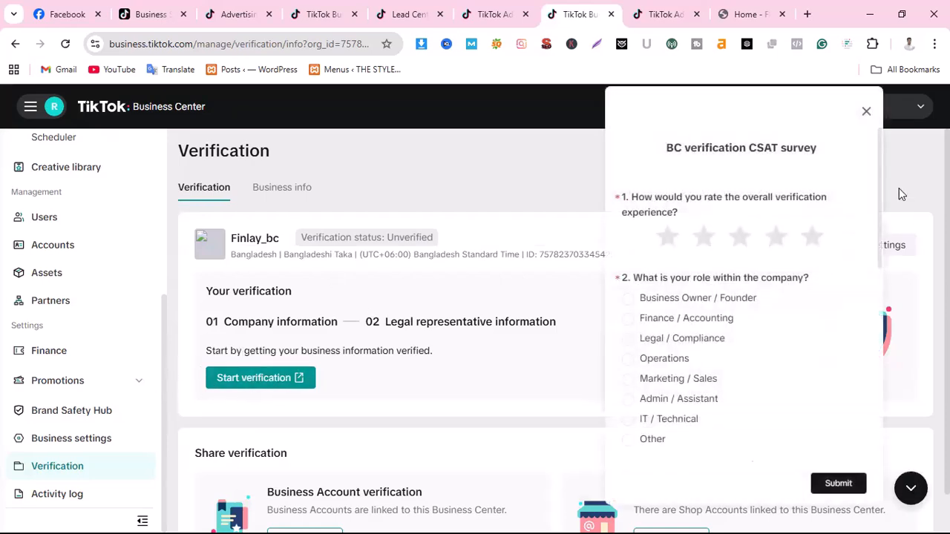
{"action": "left_click", "coordinate": [866, 112]}
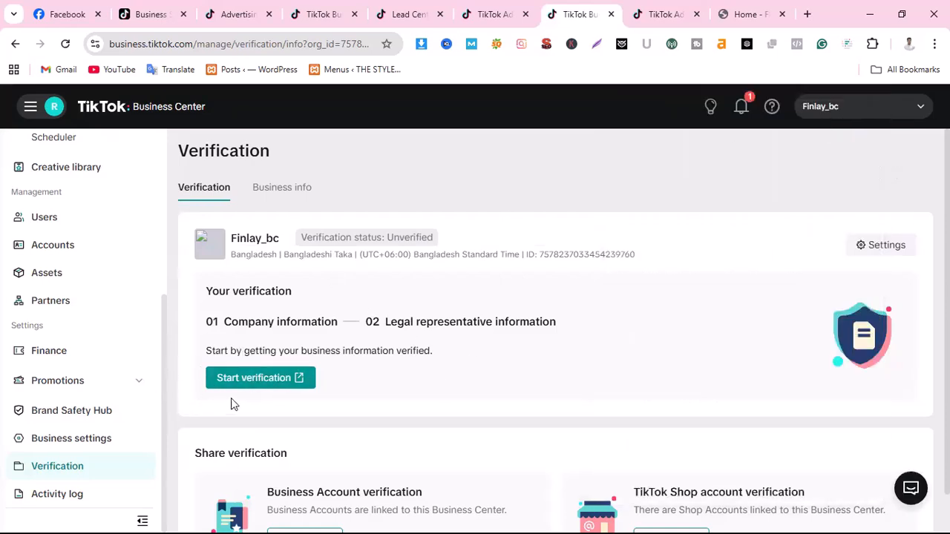
Step: Expand the Promotions options and view the Business Center's activity log
{"action": "left_click", "coordinate": [134, 383]}
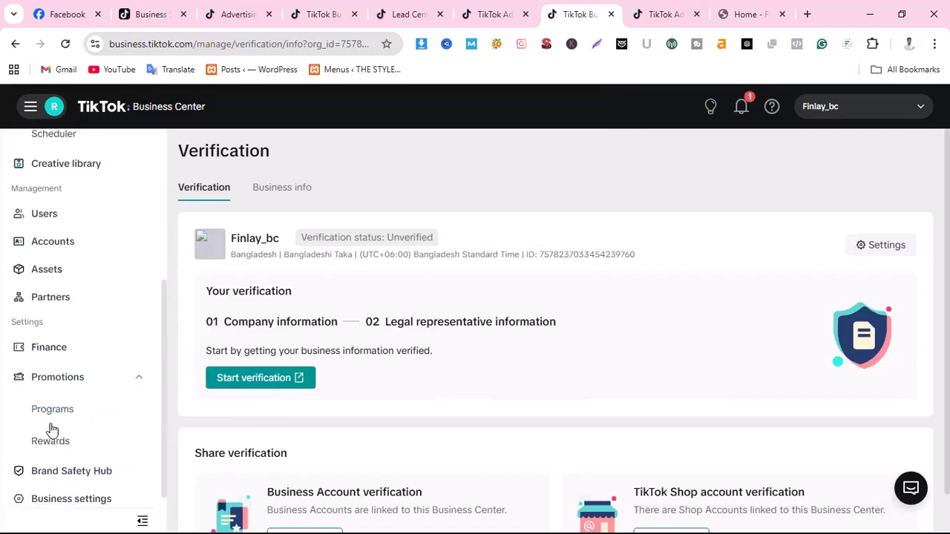
{"action": "scroll", "coordinate": [52, 430], "scroll_direction": "down", "scroll_amount": 1}
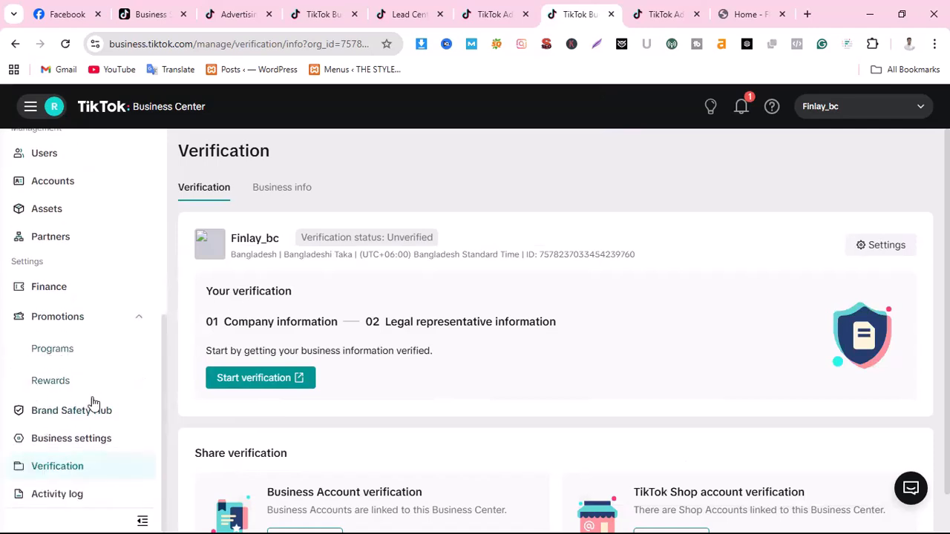
{"action": "left_click", "coordinate": [50, 496]}
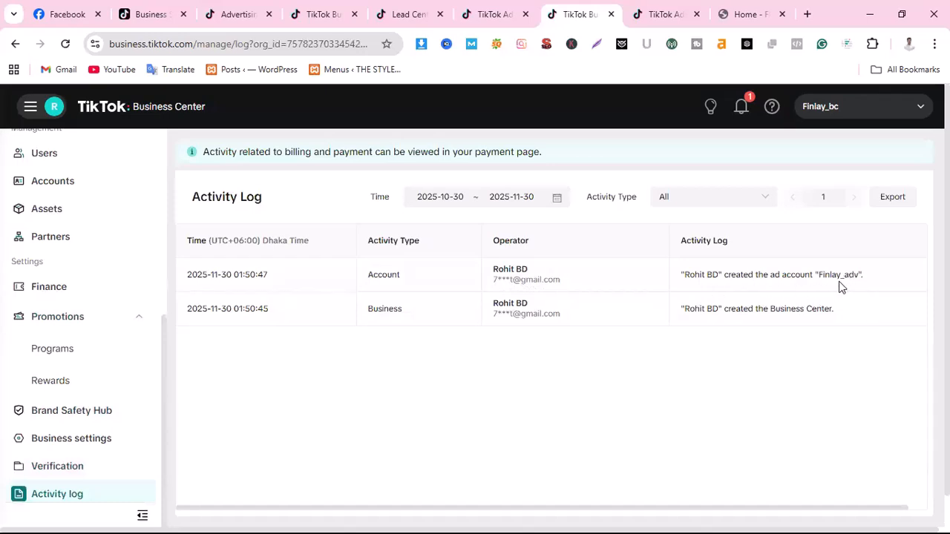
Step: Review the business settings, including Business Center information, account health, admins and security
{"action": "scroll", "coordinate": [67, 393], "scroll_direction": "down", "scroll_amount": 1}
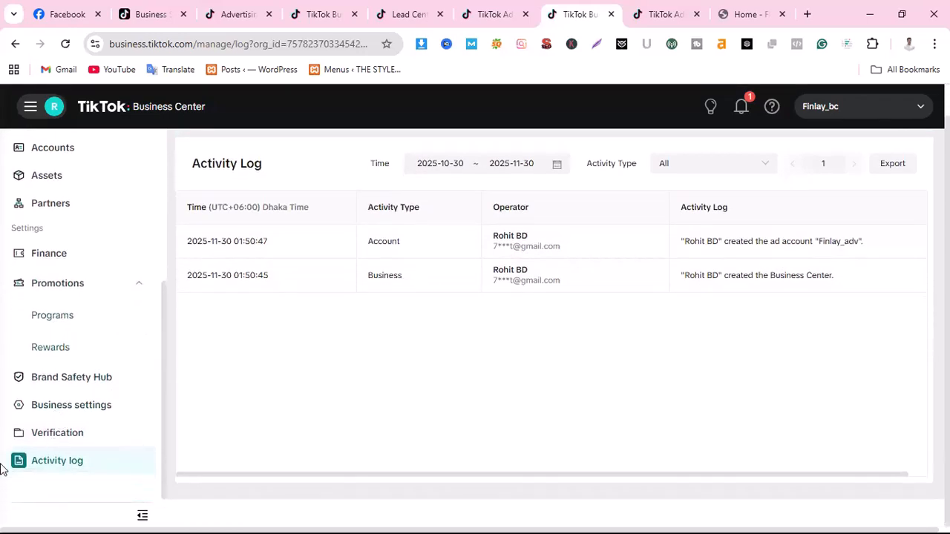
{"action": "left_click", "coordinate": [53, 410]}
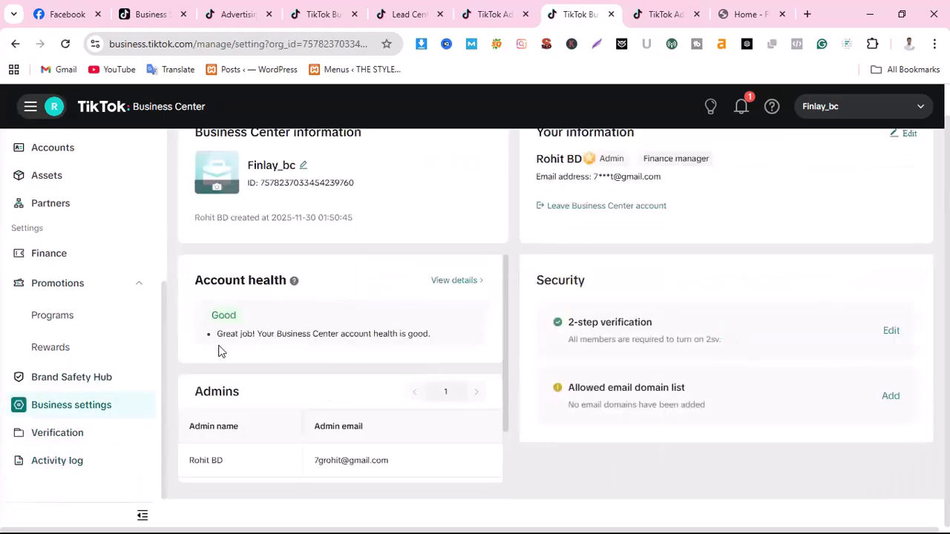
{"action": "scroll", "coordinate": [429, 369], "scroll_direction": "down", "scroll_amount": 2}
{"action": "scroll", "coordinate": [423, 375], "scroll_direction": "up", "scroll_amount": 2}
{"action": "scroll", "coordinate": [320, 169], "scroll_direction": "up", "scroll_amount": 1}
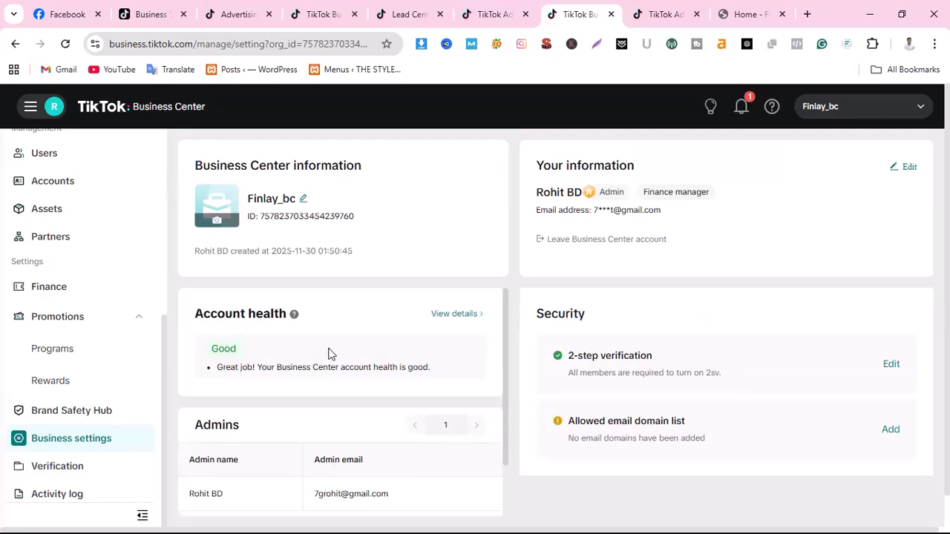
Step: Return to the Business Center home page and look over its actions and accounts
{"action": "scroll", "coordinate": [25, 269], "scroll_direction": "up", "scroll_amount": 5}
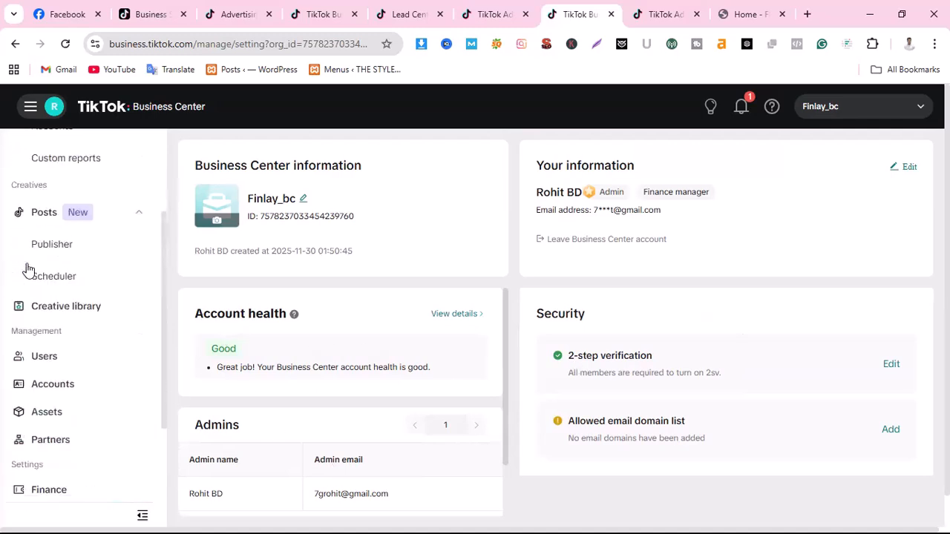
{"action": "left_click", "coordinate": [46, 153]}
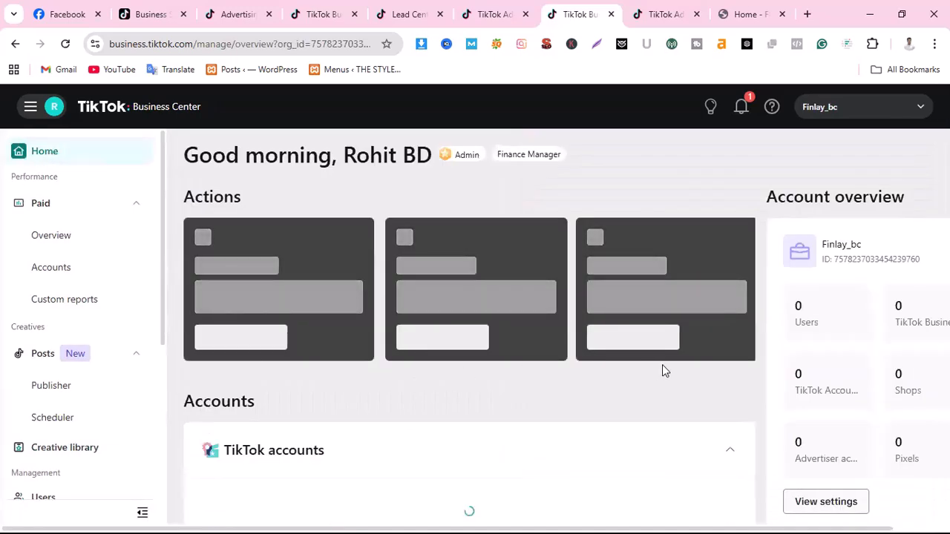
{"action": "scroll", "coordinate": [662, 364], "scroll_direction": "down", "scroll_amount": 4}
{"action": "scroll", "coordinate": [375, 198], "scroll_direction": "up", "scroll_amount": 4}
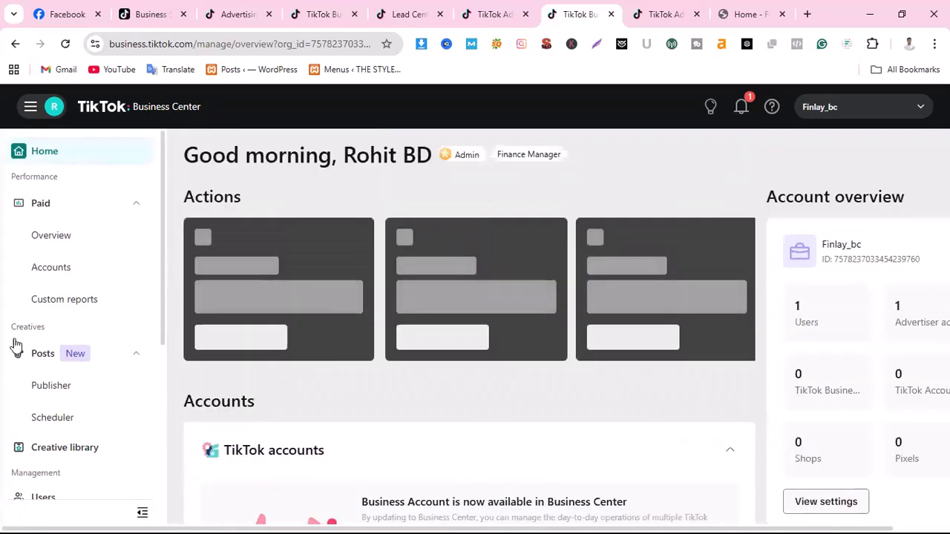
Step: Dismiss the Organic Survey and look over the Business Center home page, including the Ads Manager summary, recent activity and engagement tools
{"action": "scroll", "coordinate": [456, 500], "scroll_direction": "down", "scroll_amount": 6}
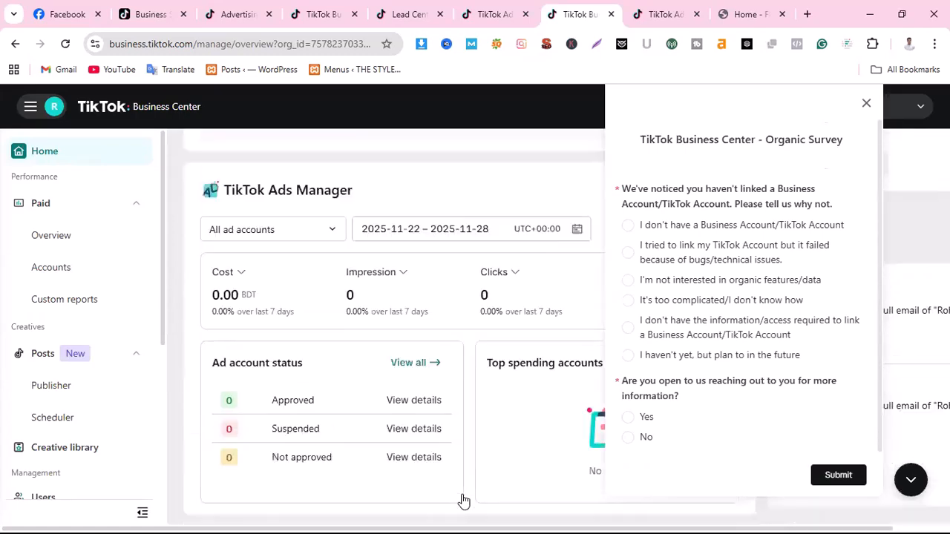
{"action": "left_click", "coordinate": [866, 103]}
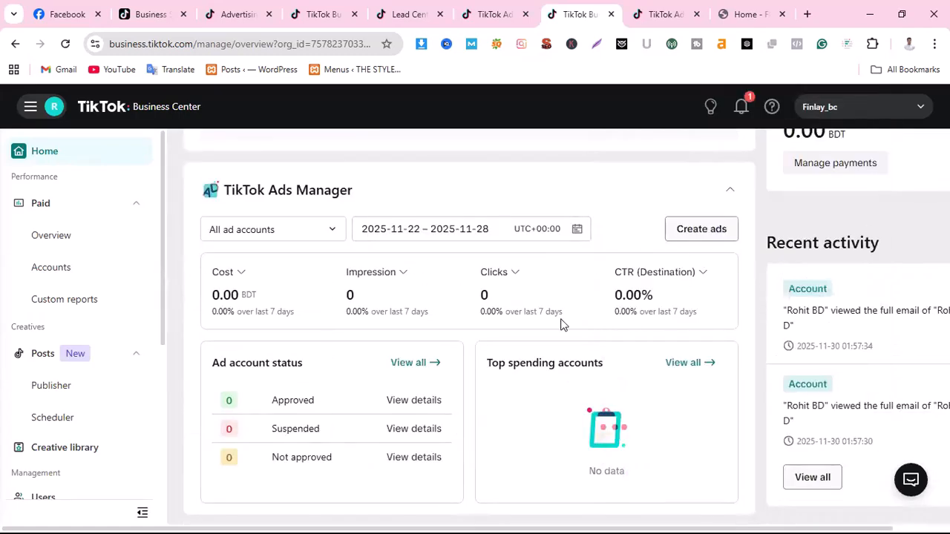
{"action": "scroll", "coordinate": [561, 322], "scroll_direction": "down", "scroll_amount": 5}
{"action": "scroll", "coordinate": [445, 404], "scroll_direction": "down", "scroll_amount": 2}
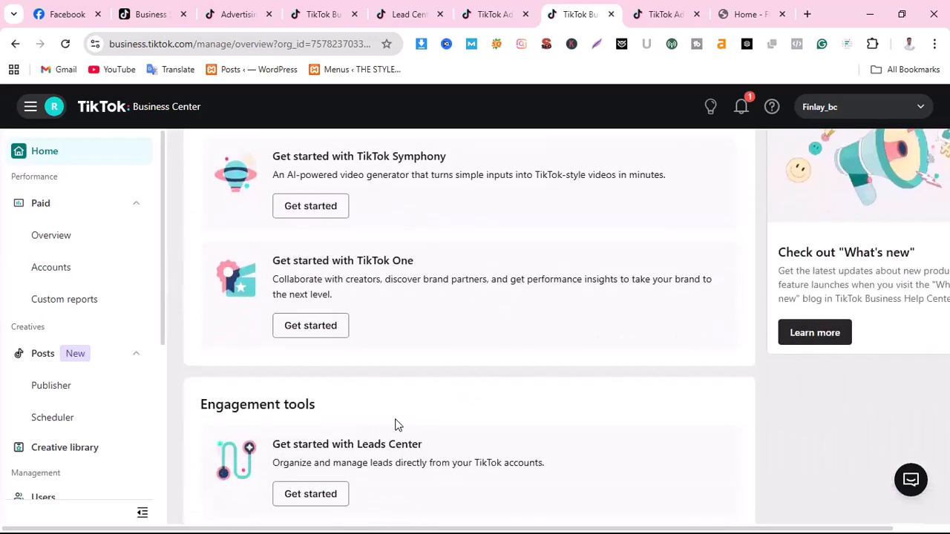
{"action": "scroll", "coordinate": [411, 428], "scroll_direction": "up", "scroll_amount": 10}
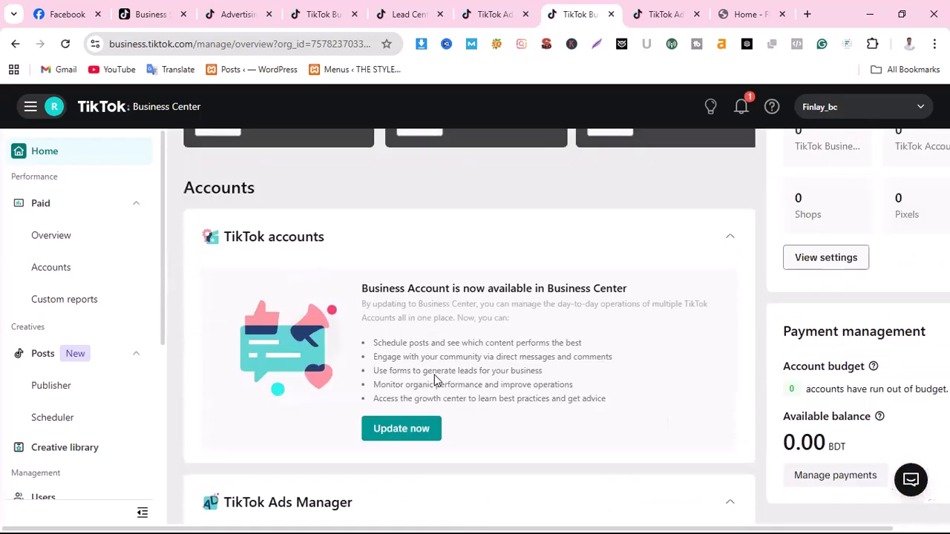
{"action": "scroll", "coordinate": [436, 381], "scroll_direction": "up", "scroll_amount": 3}
{"action": "scroll", "coordinate": [361, 348], "scroll_direction": "up", "scroll_amount": 1}
{"action": "mouse_move", "coordinate": [42, 107]}
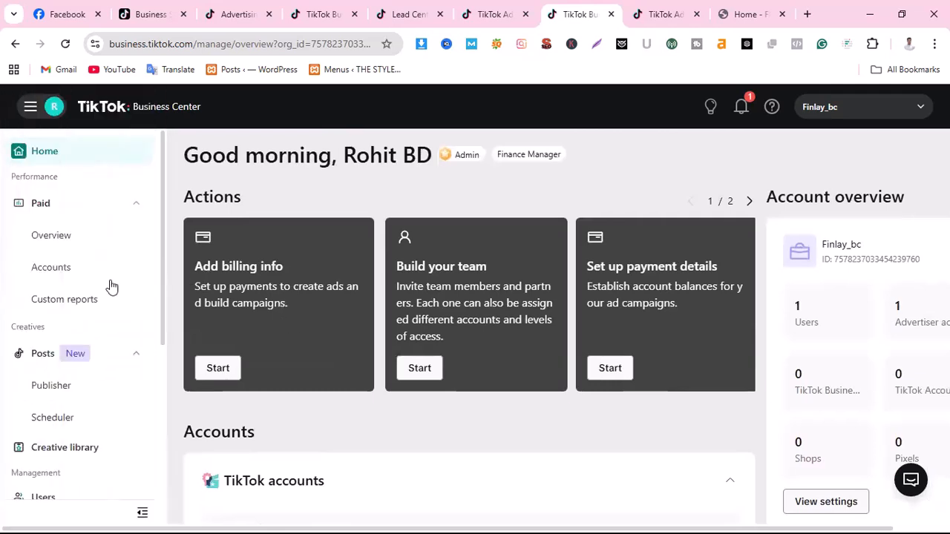
{"action": "mouse_move", "coordinate": [4, 183]}
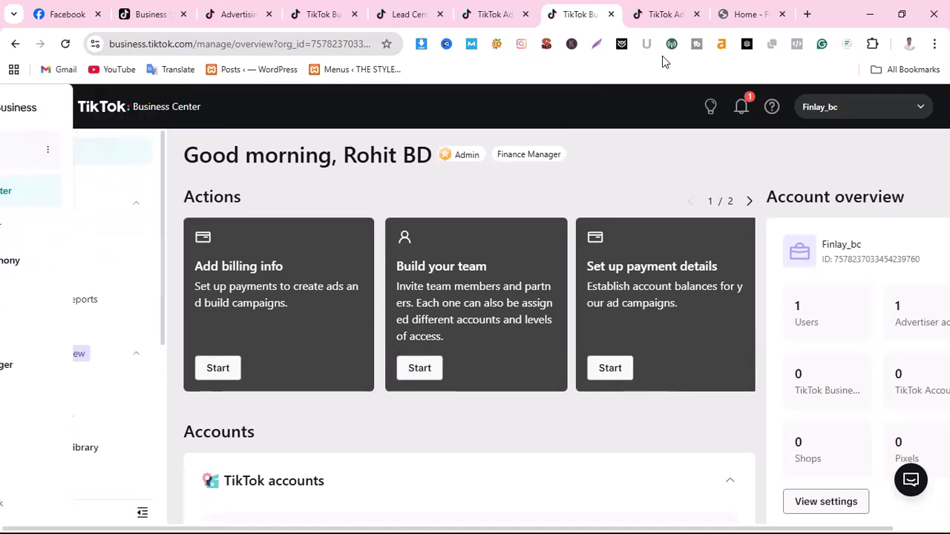
Step: Open the Finlay_adv ad account from the account selection page and switch its identity verification method to Email
{"action": "left_click", "coordinate": [499, 11]}
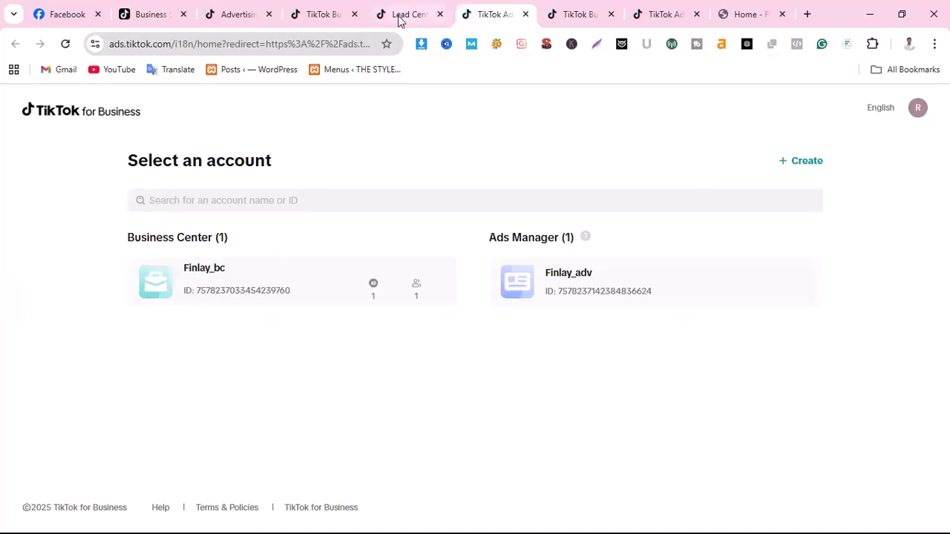
{"action": "left_click", "coordinate": [590, 302]}
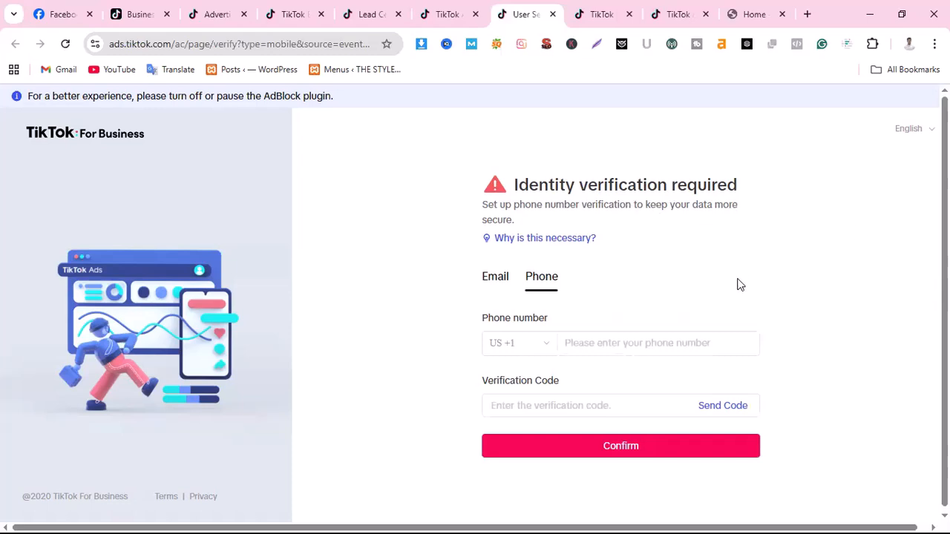
{"action": "scroll", "coordinate": [668, 364], "scroll_direction": "down", "scroll_amount": 1}
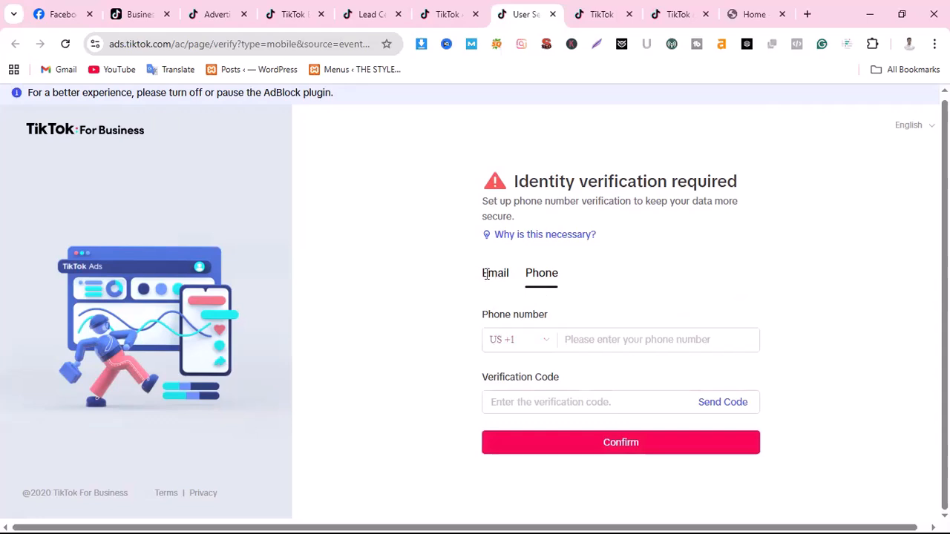
{"action": "left_click", "coordinate": [492, 270]}
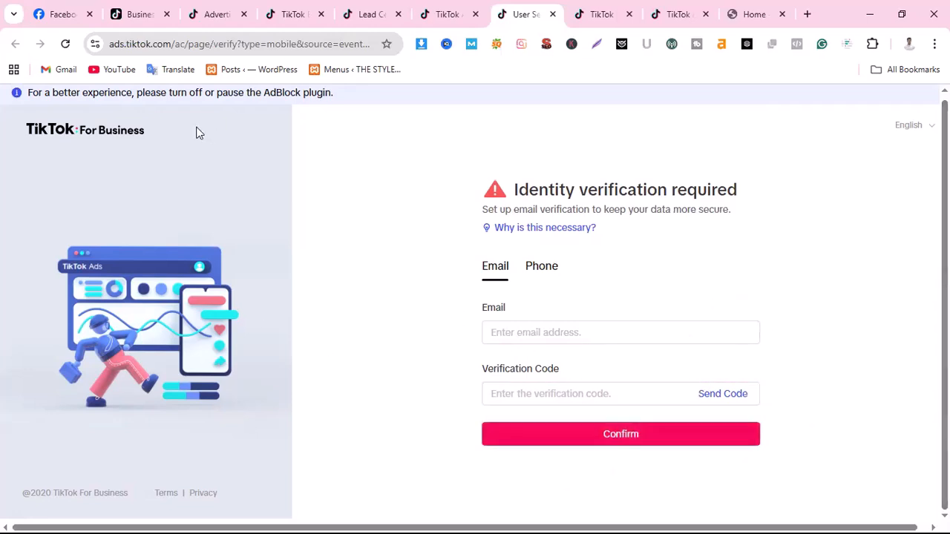
Step: Revisit the open Lead center and Business Center account selection pages, then return to the TikTok For Business page in Business Suite
{"action": "left_click", "coordinate": [378, 14]}
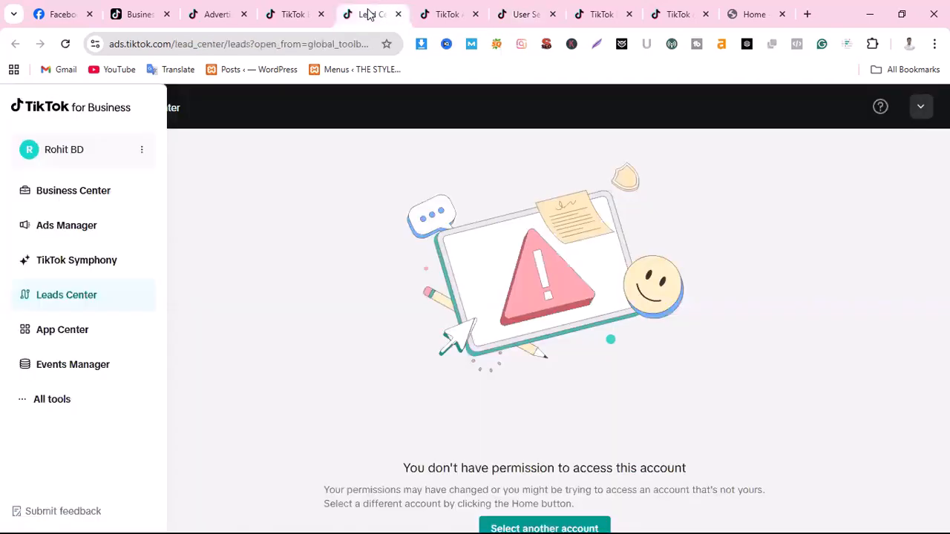
{"action": "left_click", "coordinate": [299, 20]}
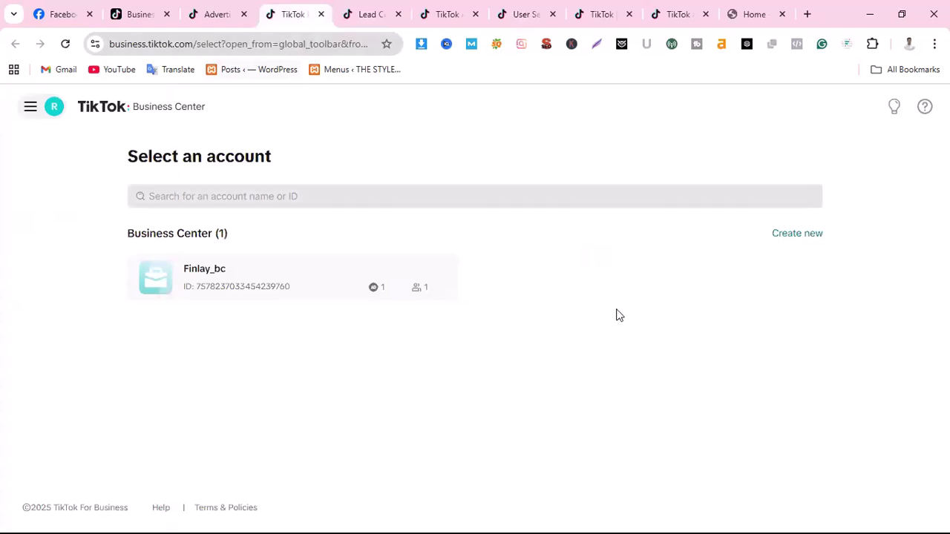
{"action": "left_click", "coordinate": [380, 15]}
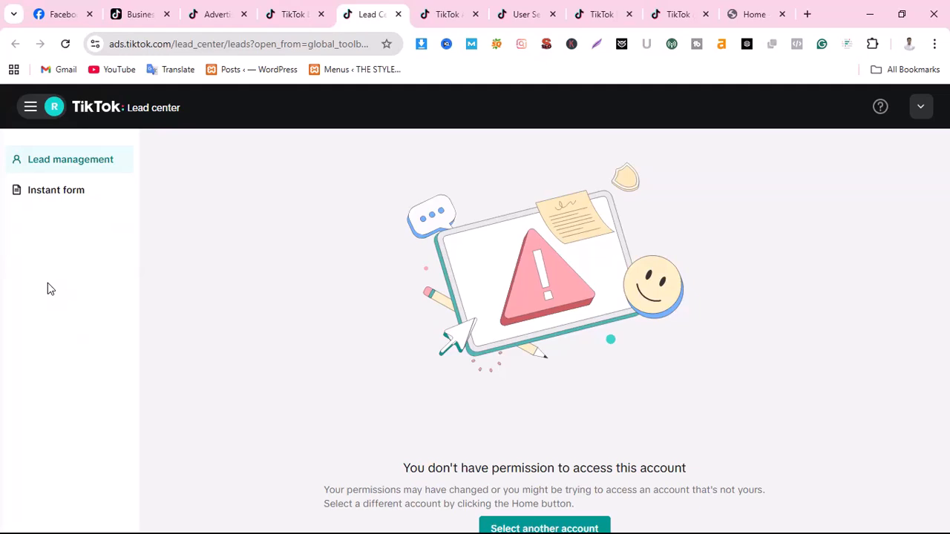
{"action": "left_click", "coordinate": [147, 16]}
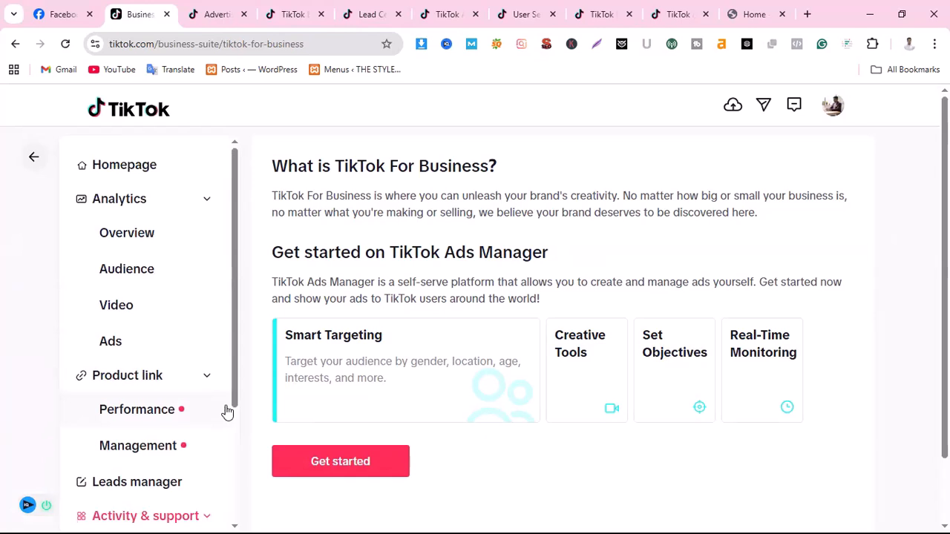